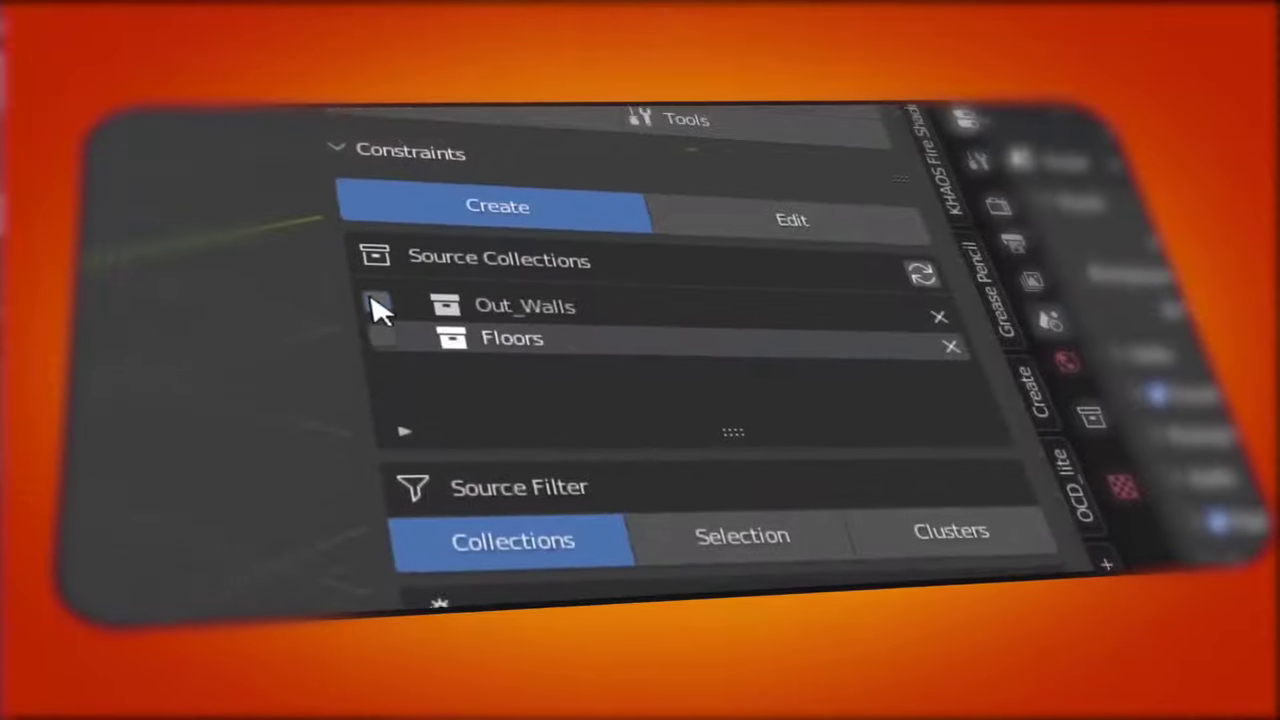
Include Out_Walls and Floors, stop ignoring constrained chunks, keyframe the enlarged acetone sphere at frame 30, and play.
left_click(386, 306)
left_click(396, 372)
left_click(566, 538)
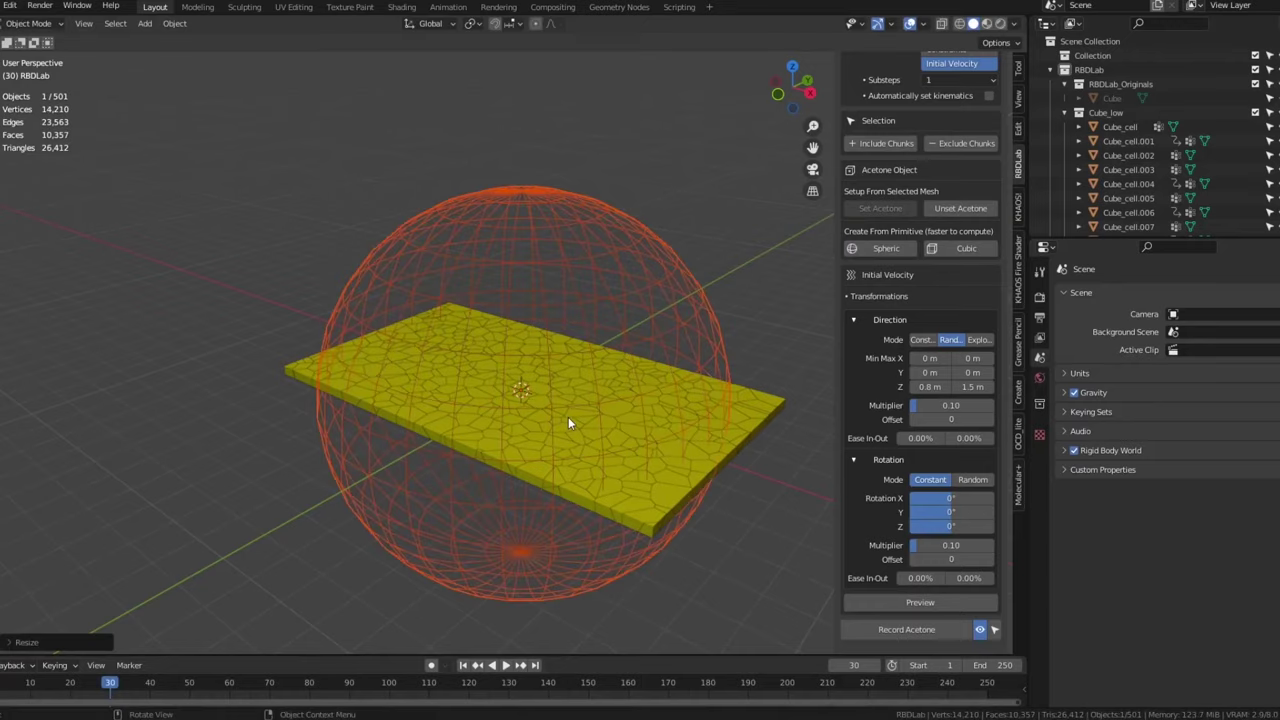
key("i")
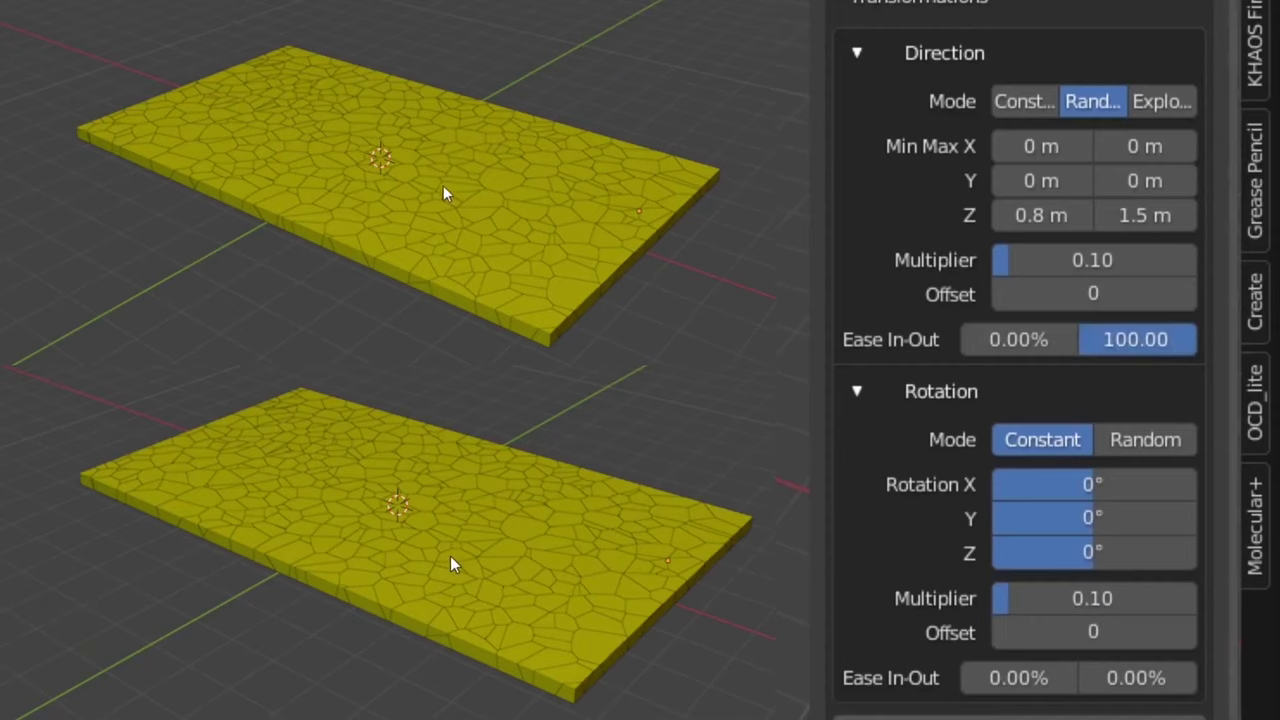
key("space")
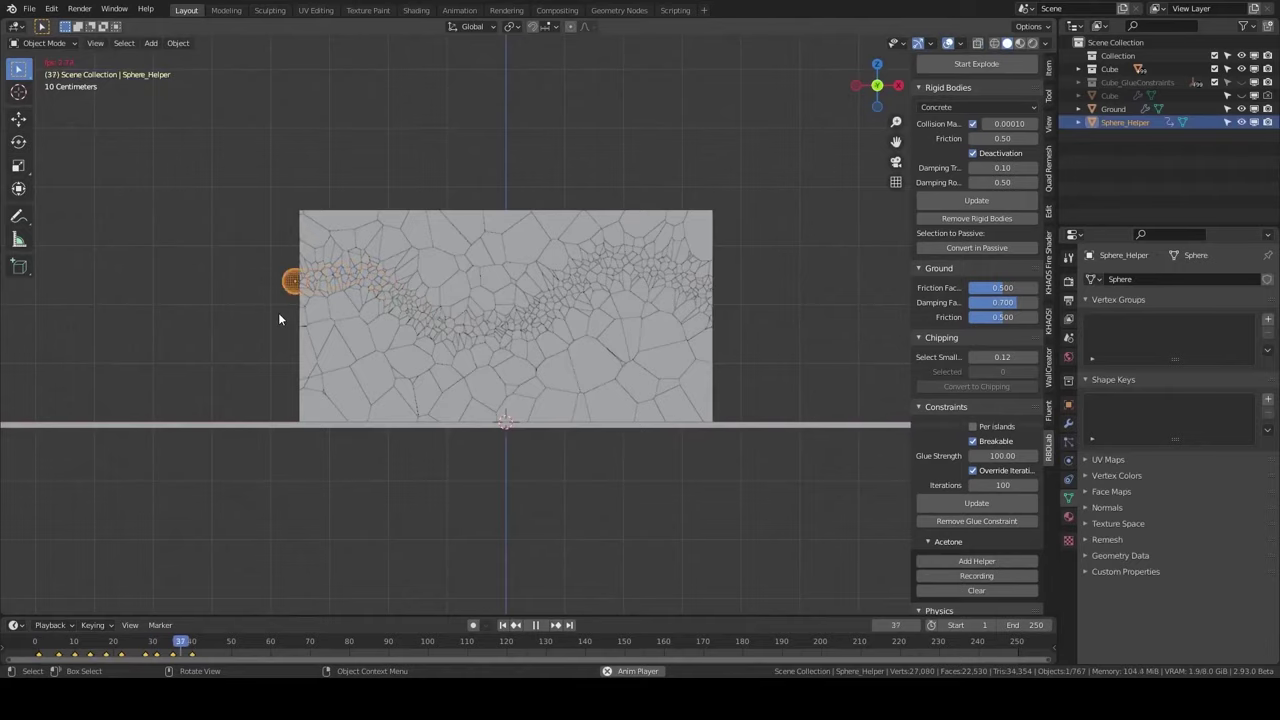
Play the fractured wall simulation, stop it, rewind to frame 1 and replay it.
middle_click_drag(278, 312, 753, 247)
key("space")
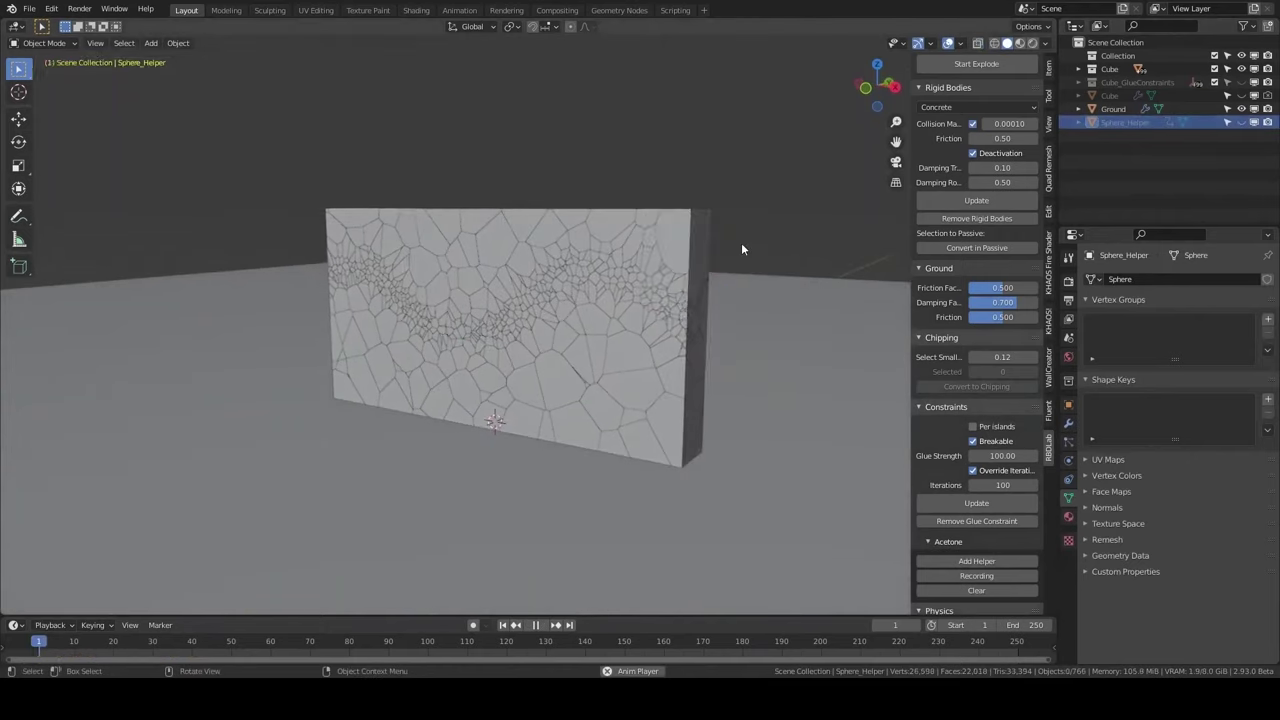
key("Escape")
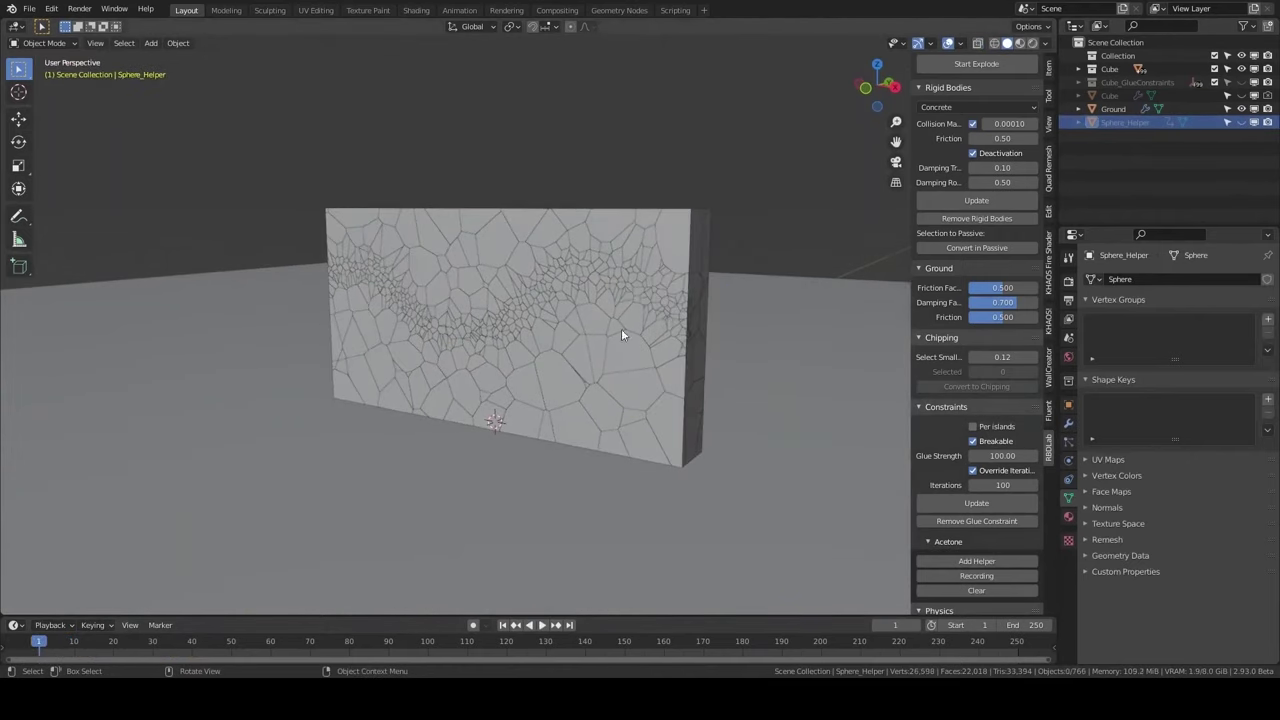
key("space")
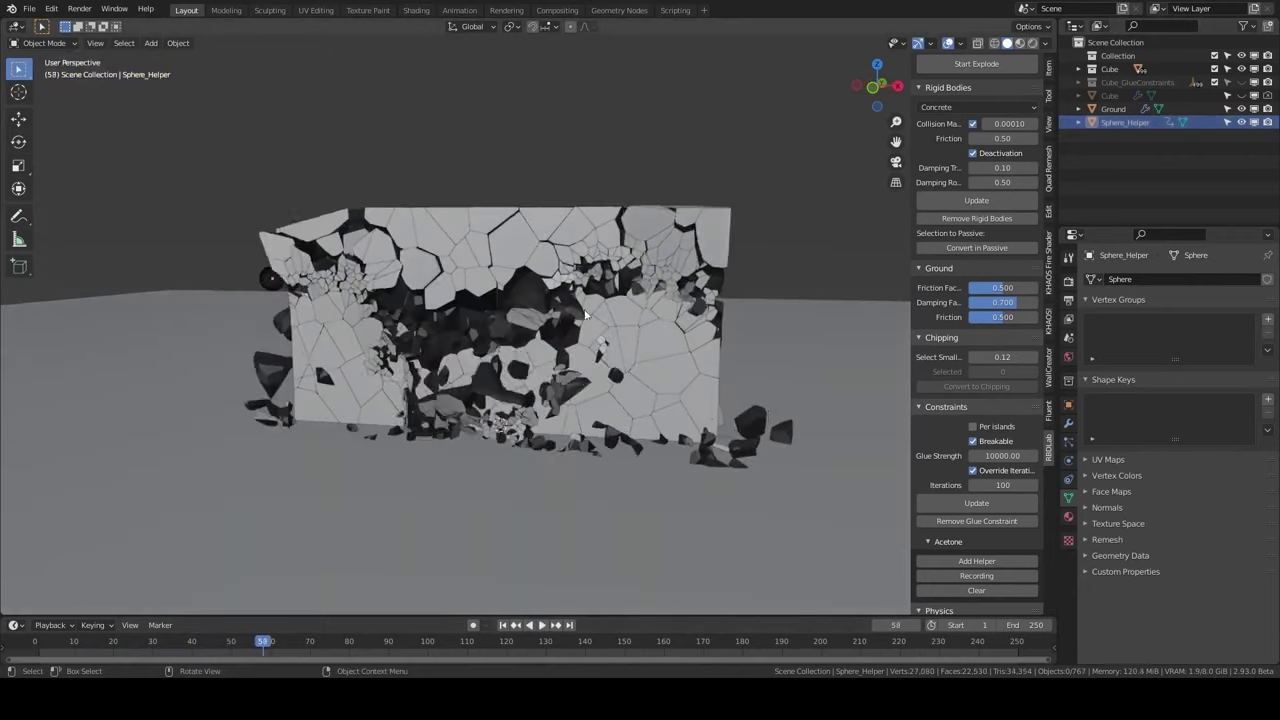
key("space")
key("shift+Left")
middle_click_drag(588, 314, 493, 338)
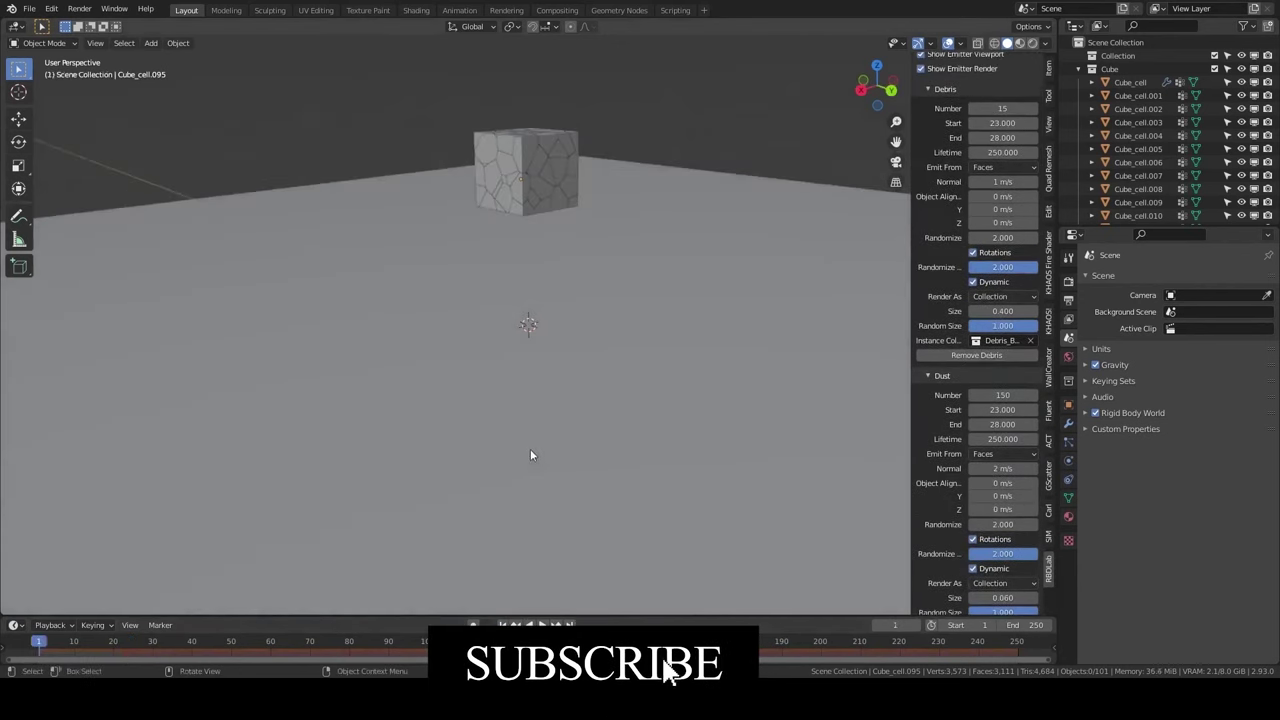
Play the cube's fall and debris simulation to watch it break apart.
key("space")
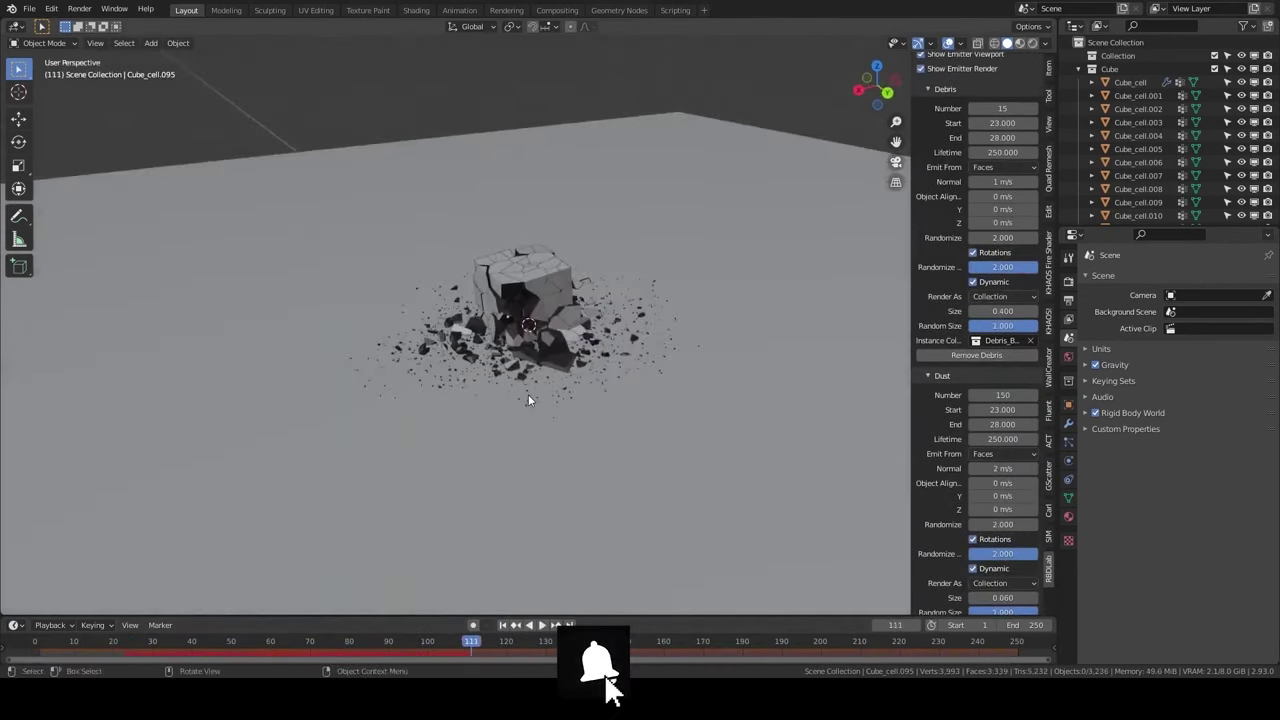
scroll(535, 395, "up", 2)
scroll(985, 477, "down", 3)
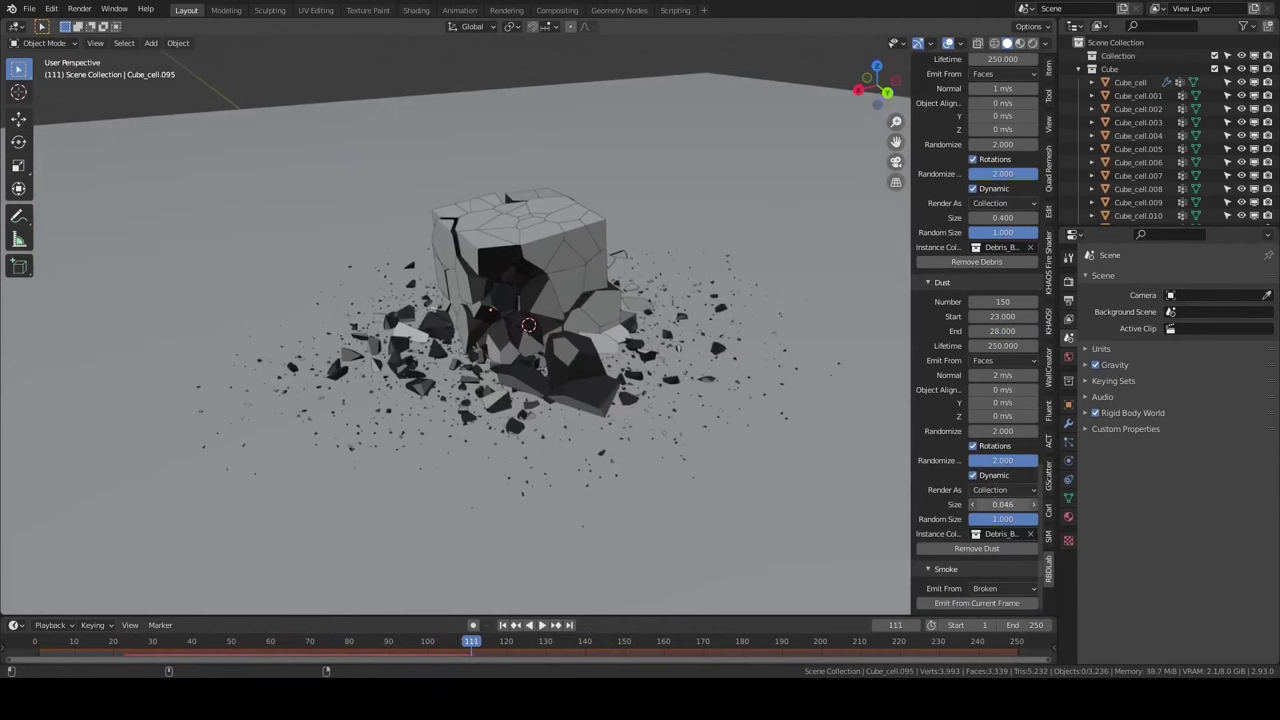
middle_click_drag(420, 335, 625, 263)
scroll(1010, 128, "up", 3)
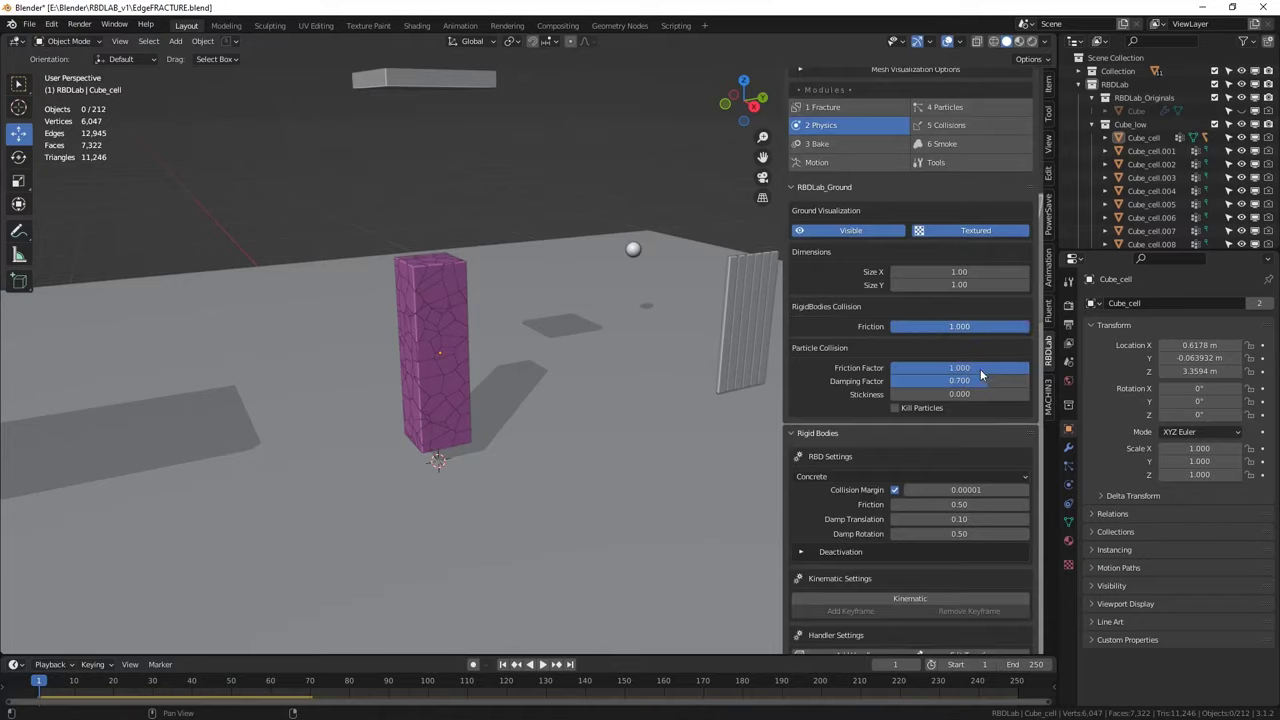
Play and rewind the column fracture, then box-select the base cells in right-side orthographic view.
scroll(921, 619, "down", 4)
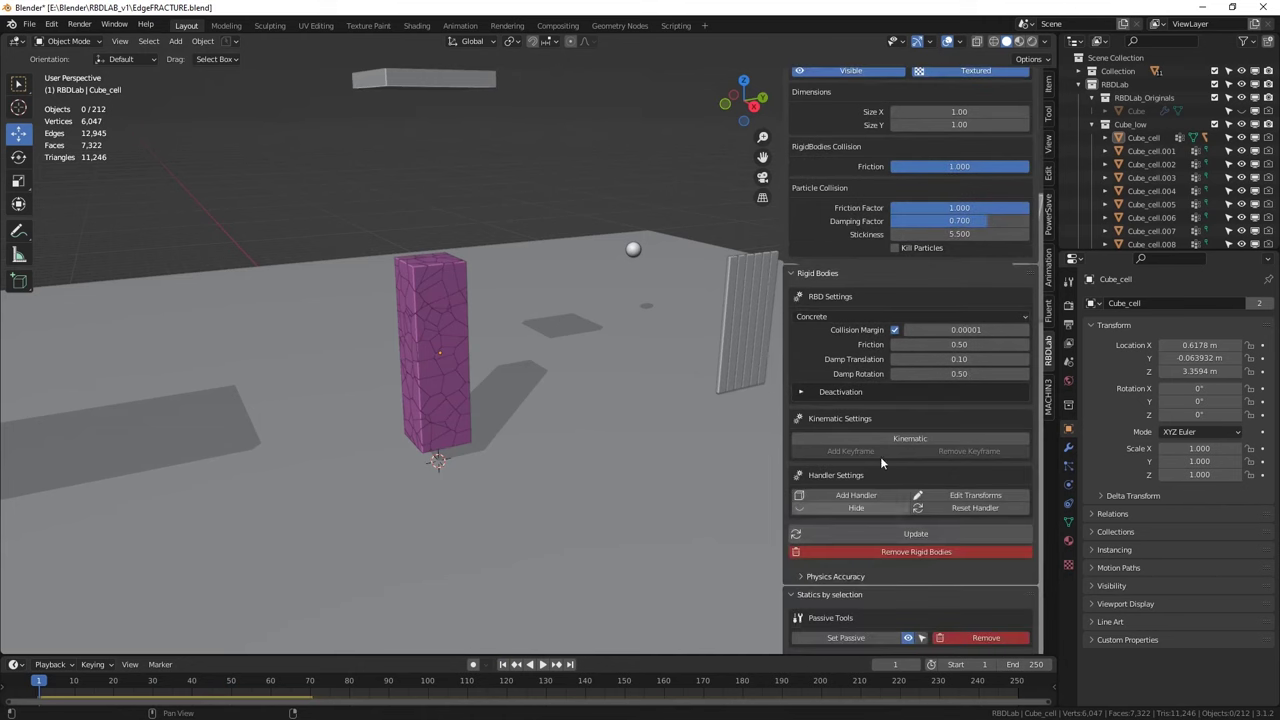
left_click(545, 665)
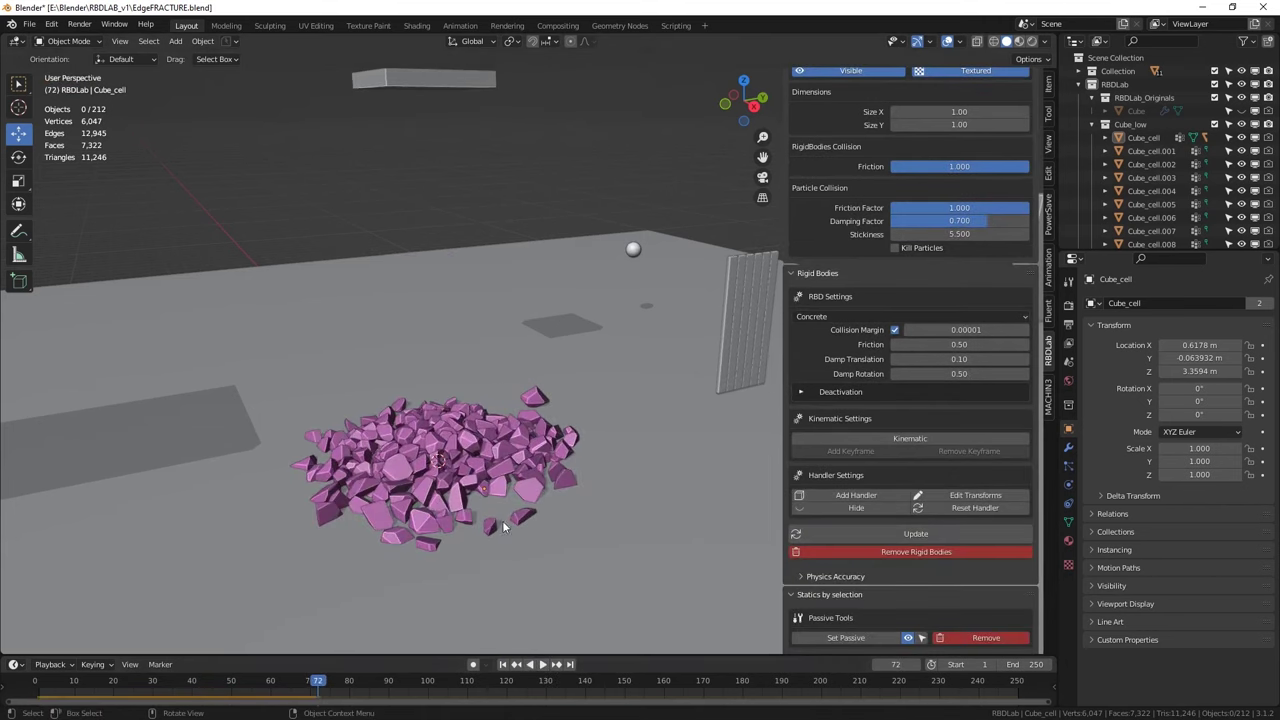
left_click(503, 664)
key("KP_3")
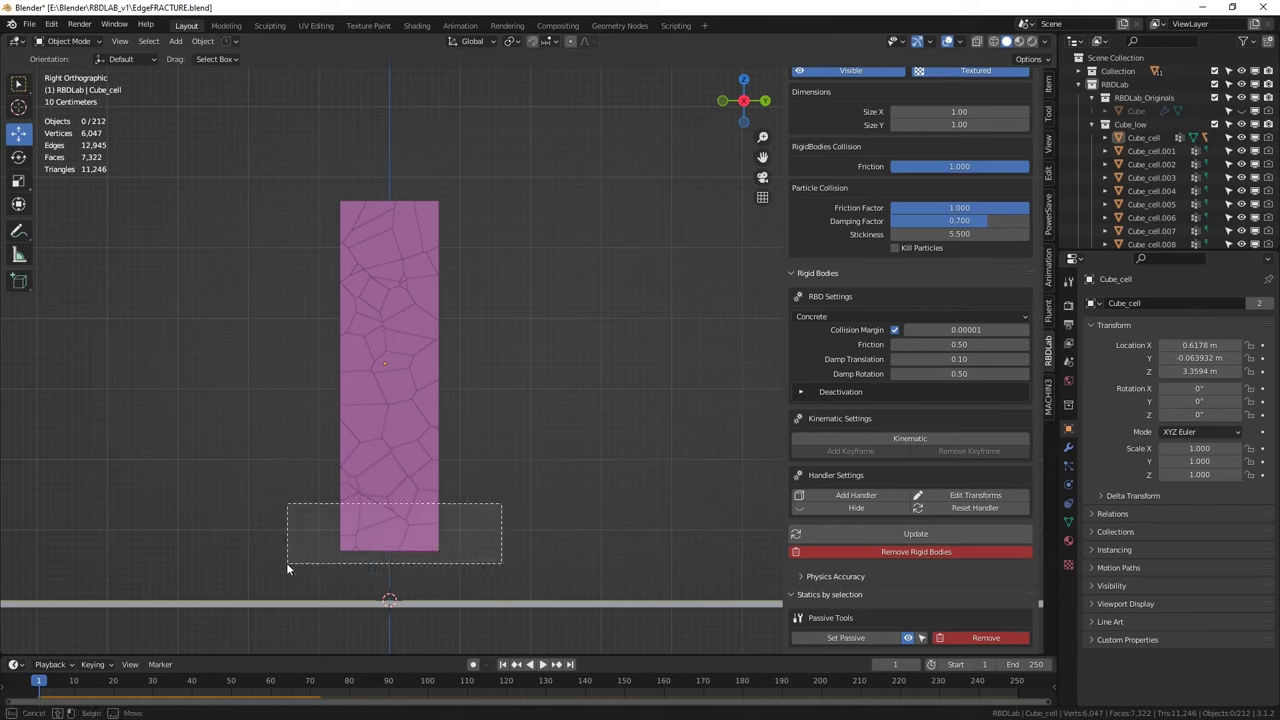
left_click_drag(286, 568, 286, 566)
middle_click_drag(286, 566, 517, 497)
key("KP_3")
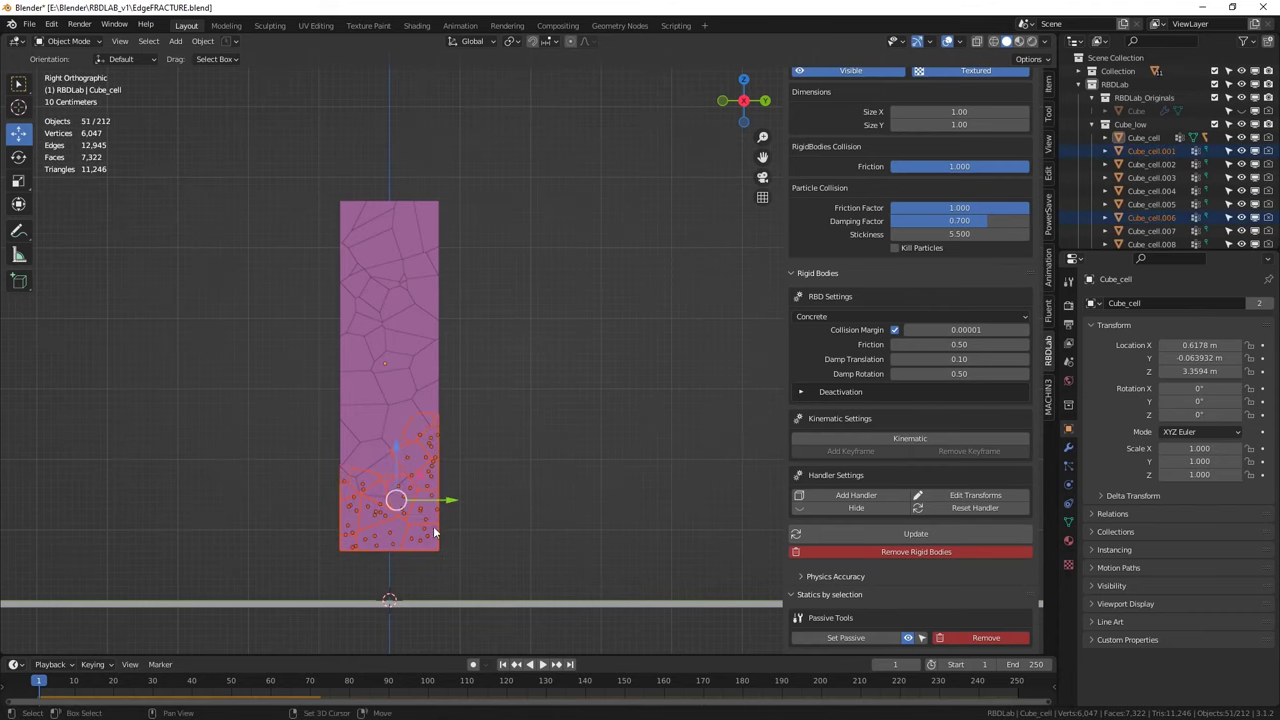
middle_click_drag(441, 531, 540, 463)
scroll(964, 480, "down", 5)
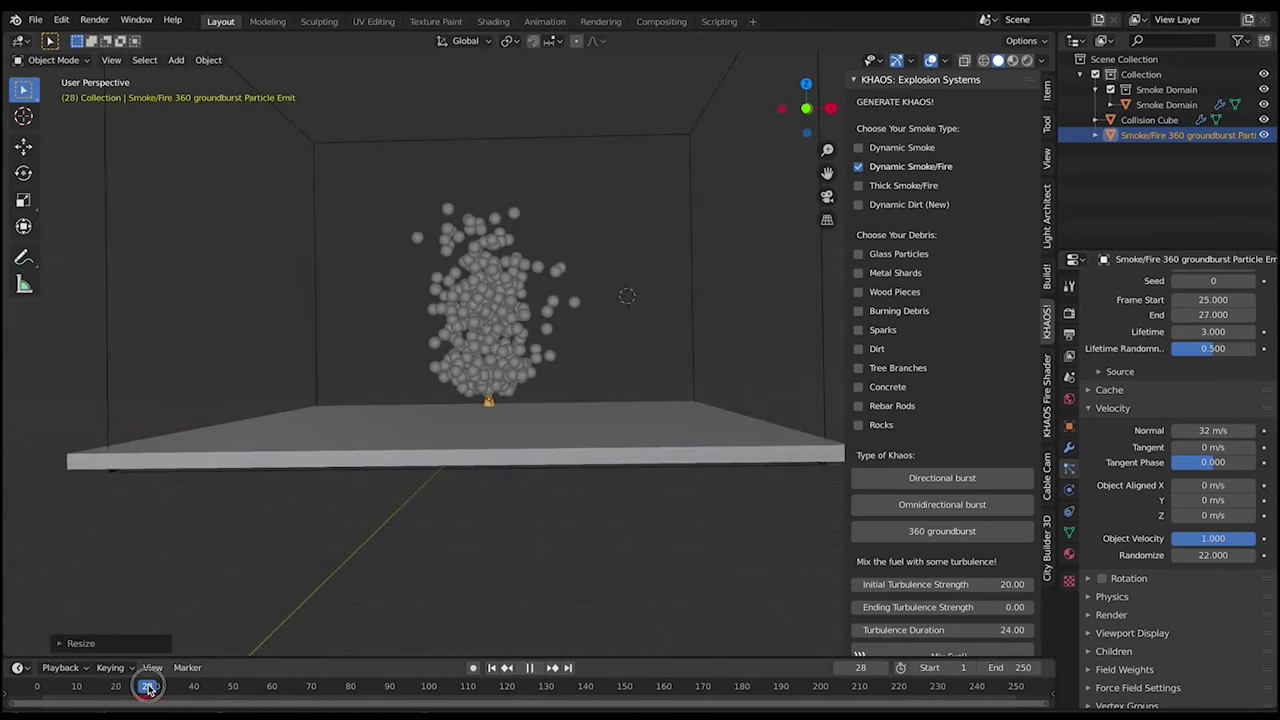
Edit the emitter's lifetime randomness, reposition the emitter, and show the smoke domain's physics settings.
left_click(1207, 545)
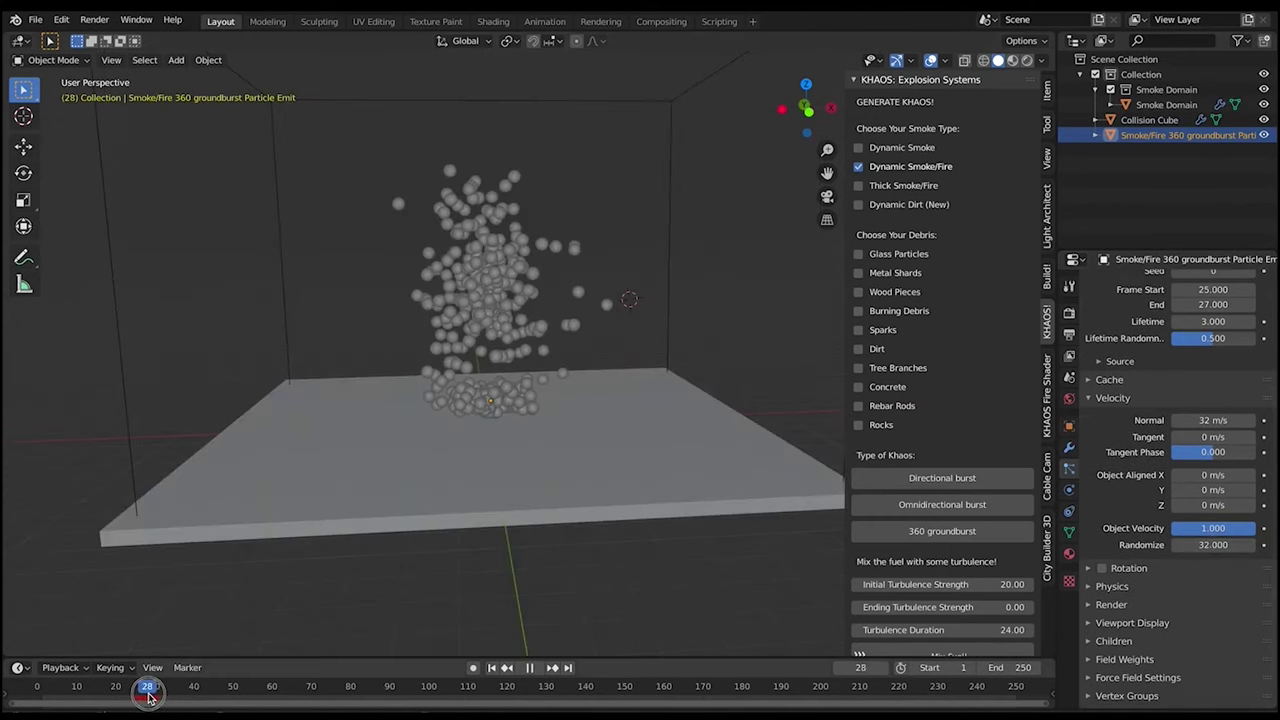
key("g")
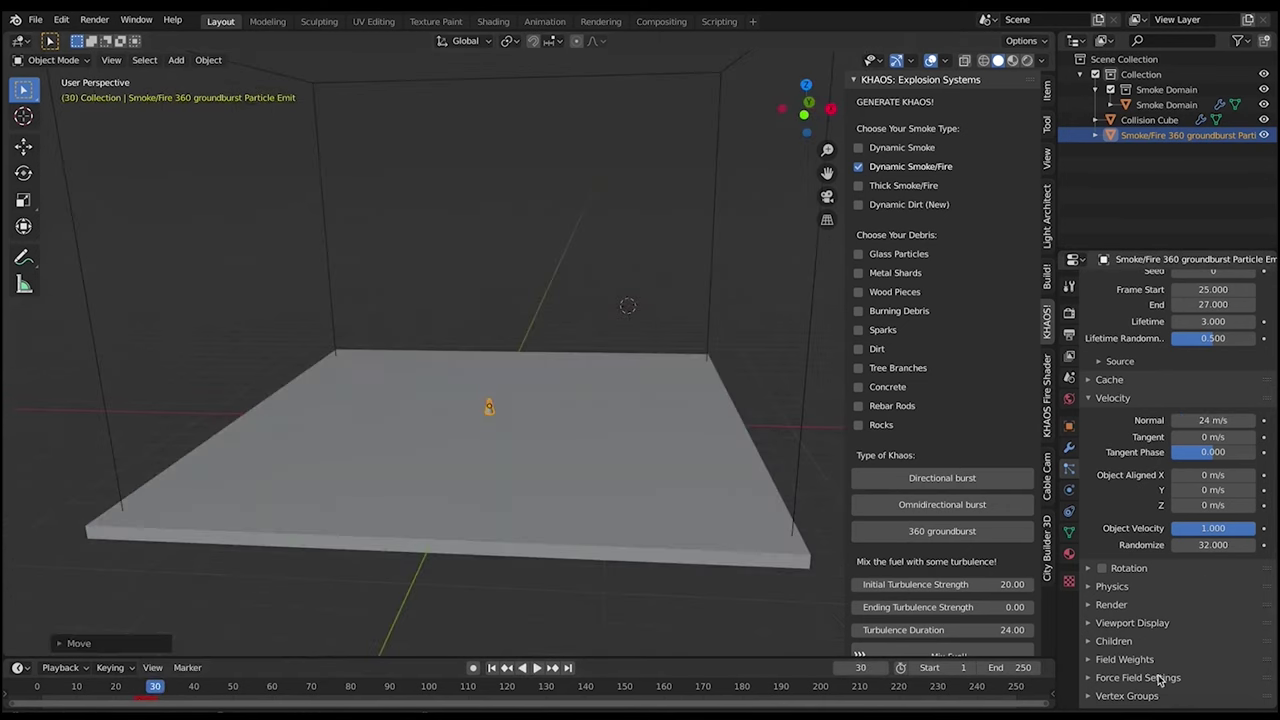
scroll(1159, 680, "down", 1)
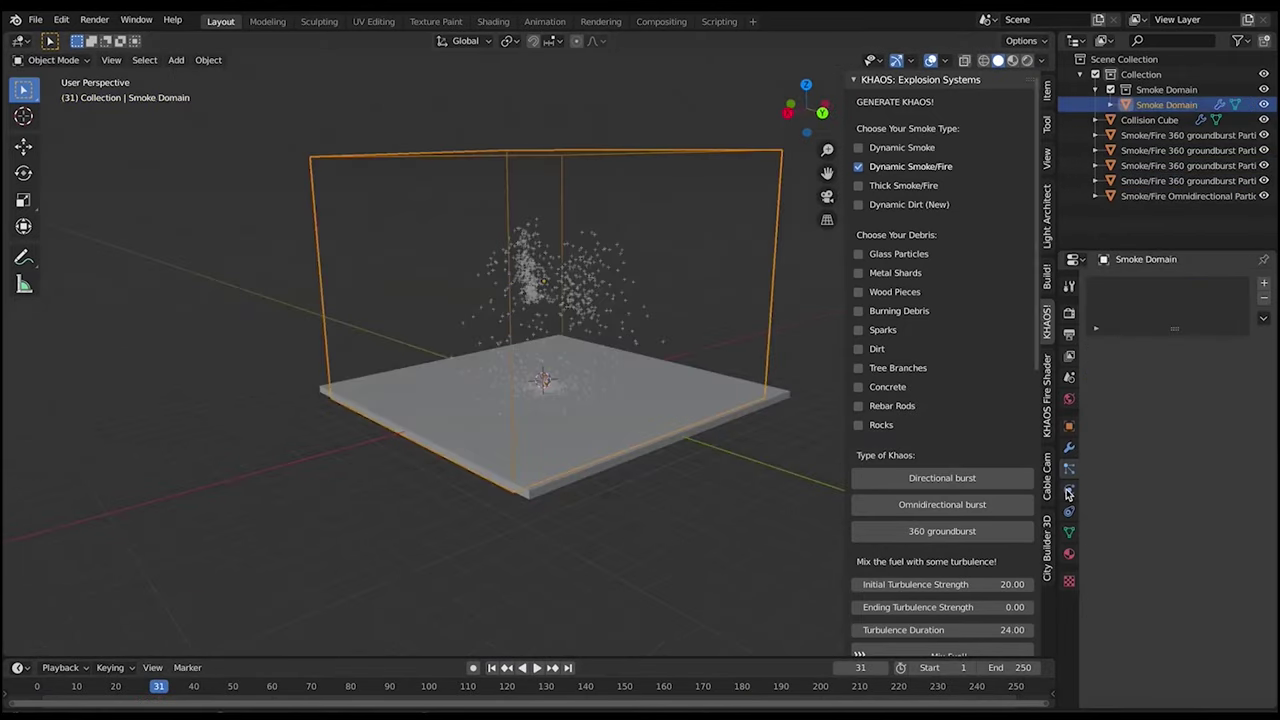
left_click(1068, 491)
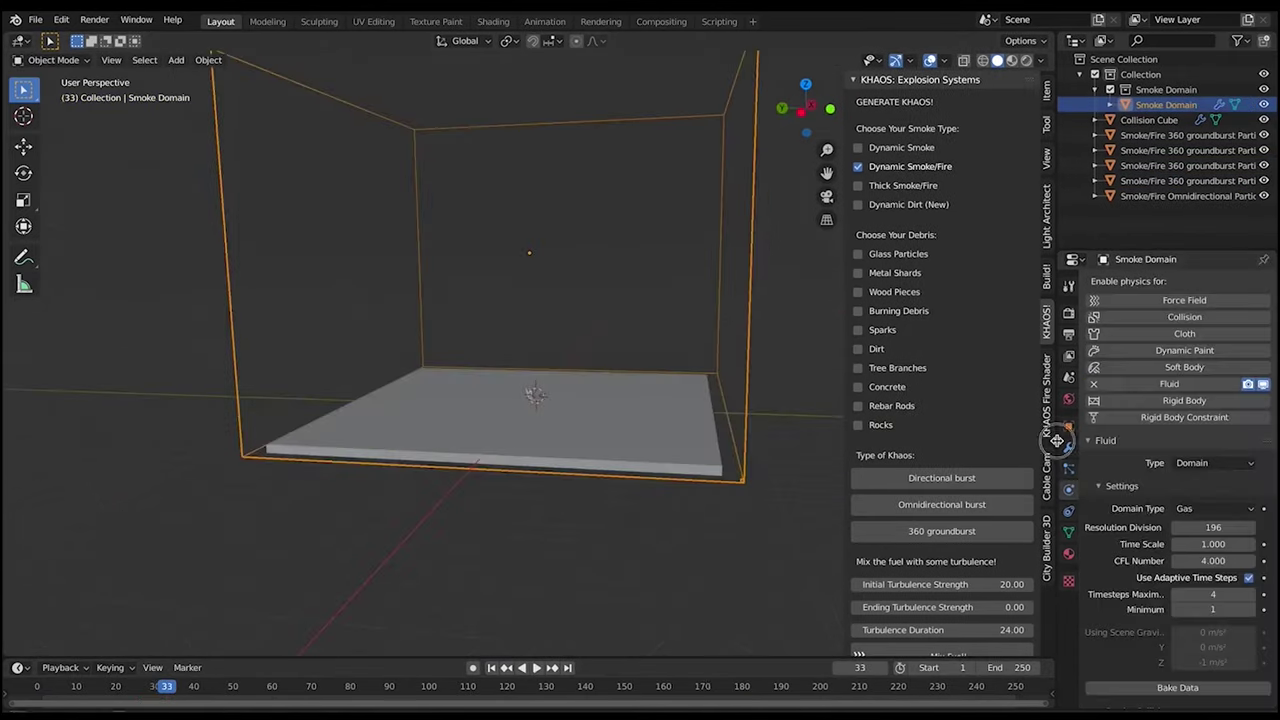
In rendered shading, move the flame ColorRamp's right stop inward and add a coloured middle stop.
left_click(712, 242)
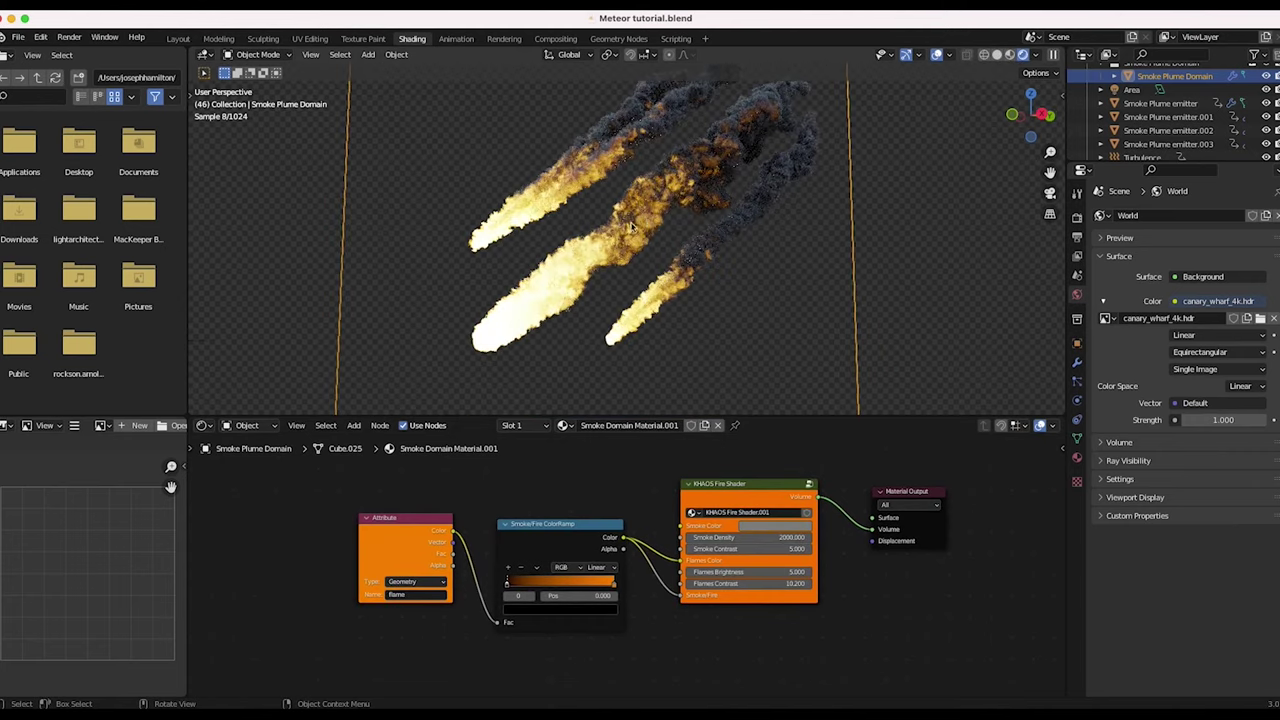
scroll(506, 592, "up", 3)
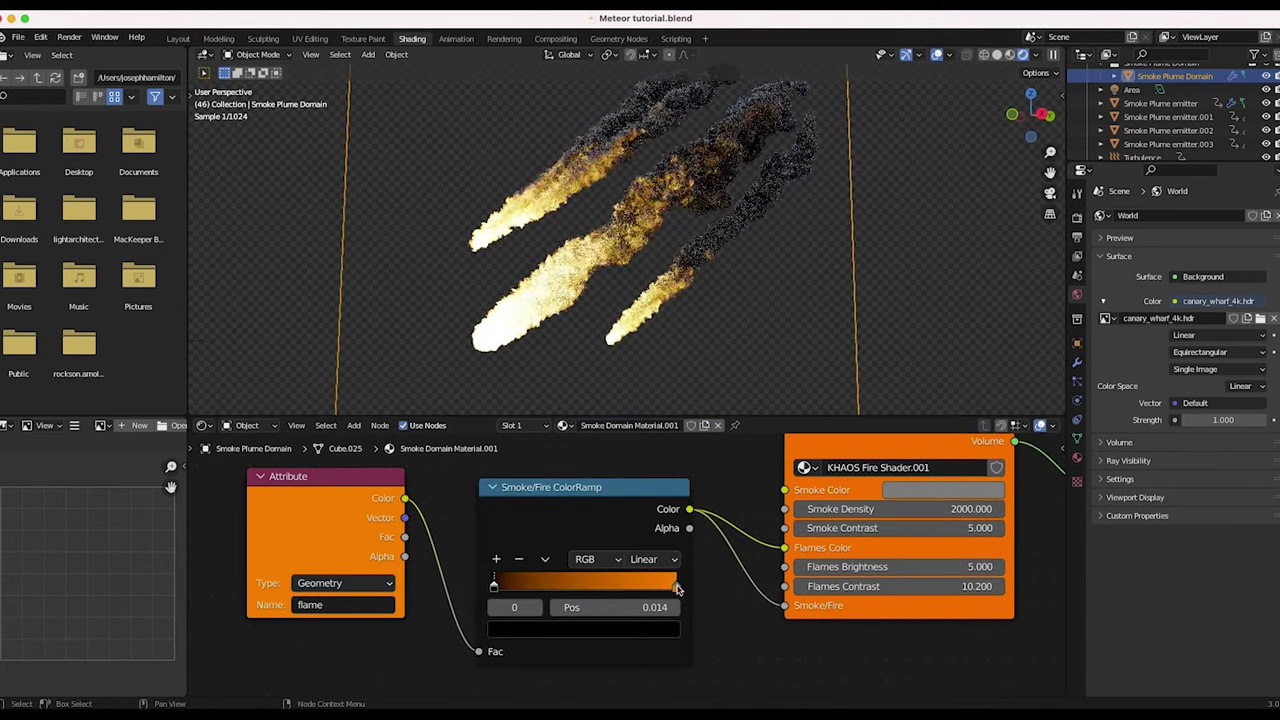
left_click_drag(677, 590, 589, 586)
left_click(539, 586, "ctrl")
left_click(583, 629)
Adjust the KHAOS Fire Shader smoke colour options and set Smoke Density to 6000.
scroll(764, 394, "down", 3)
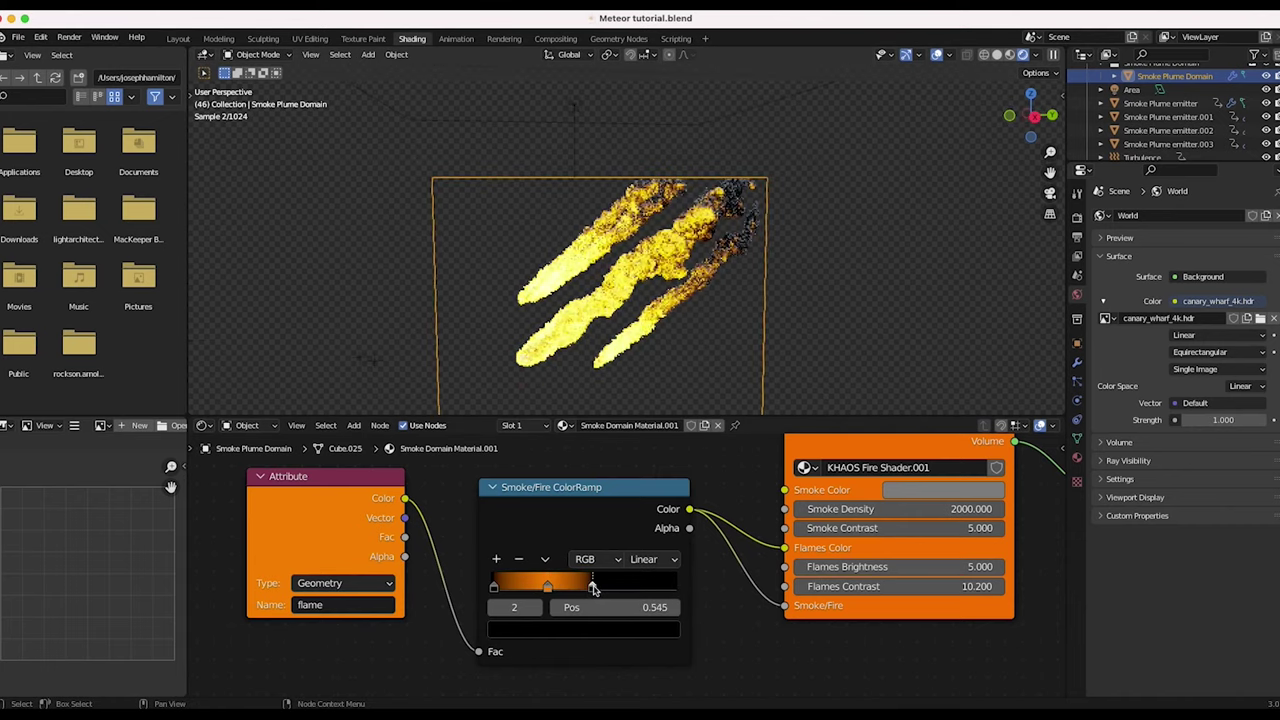
middle_click_drag(888, 592, 844, 613)
scroll(742, 362, "up", 2)
left_click(878, 512)
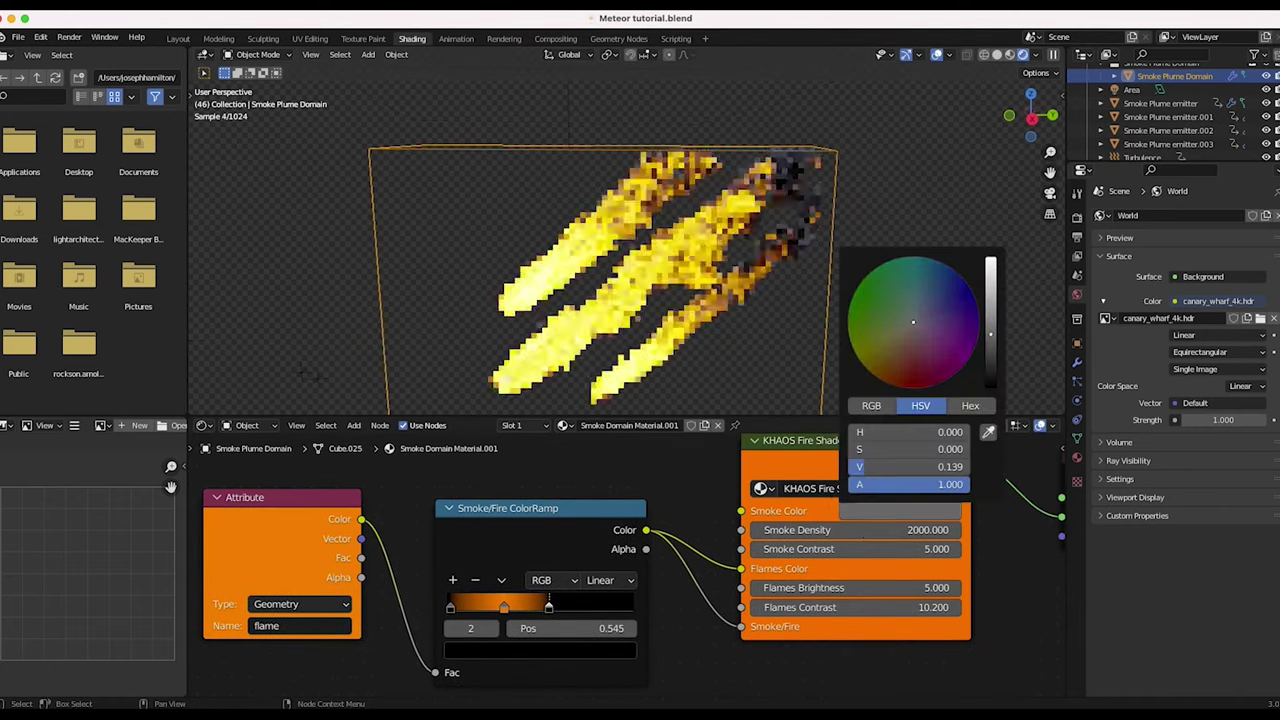
left_click(875, 530)
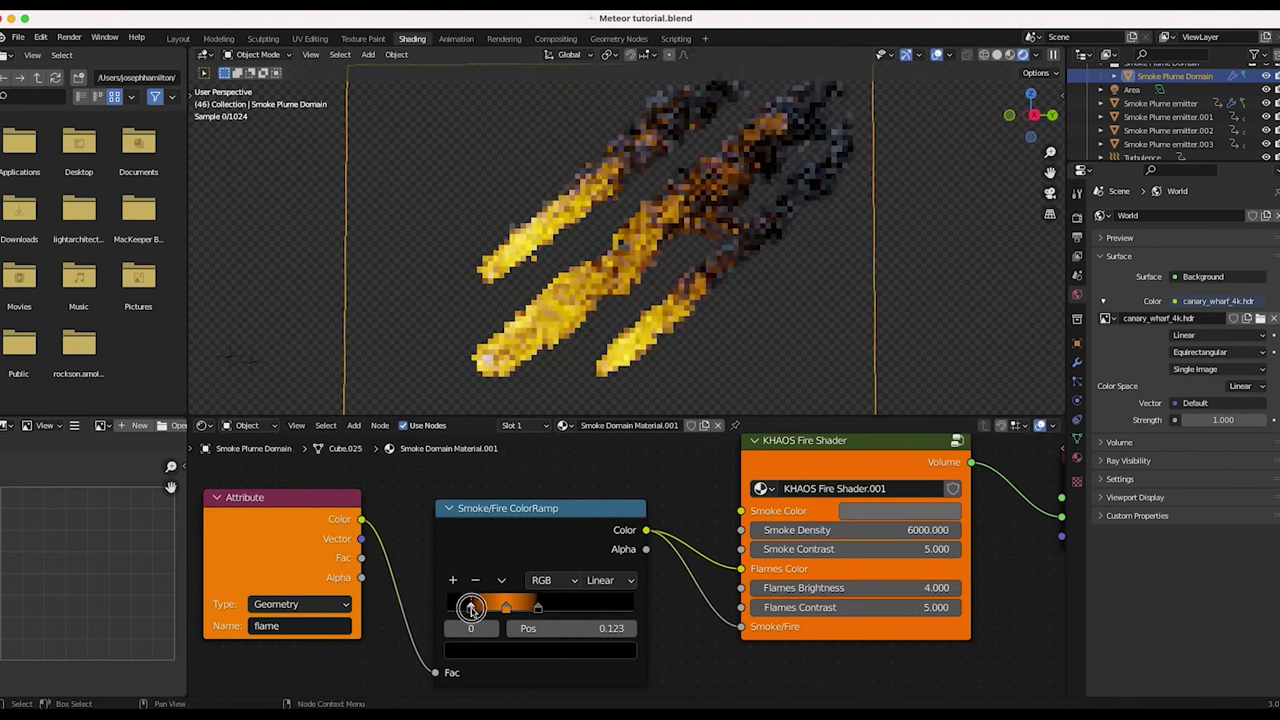
left_click(900, 510)
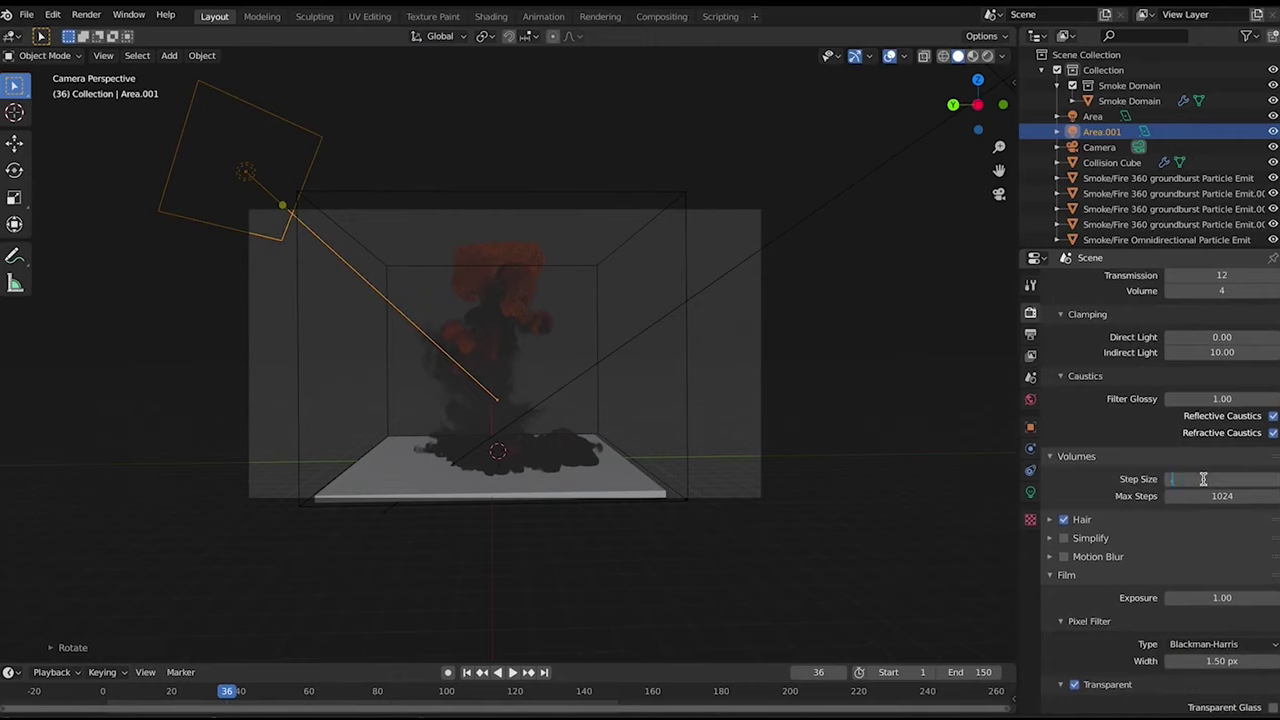
Confirm the Max Steps value, expand advanced sampling, and review the output properties.
key("Return")
scroll(1140, 440, "up", 7)
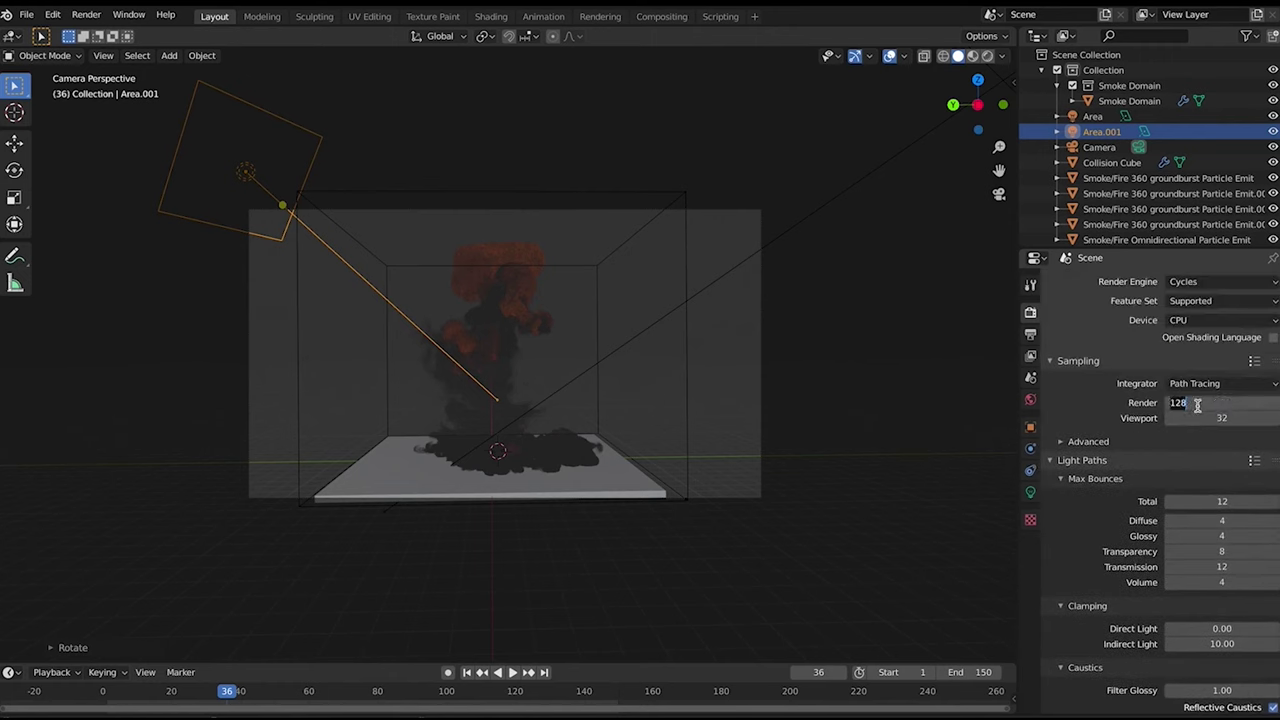
left_click(1112, 440)
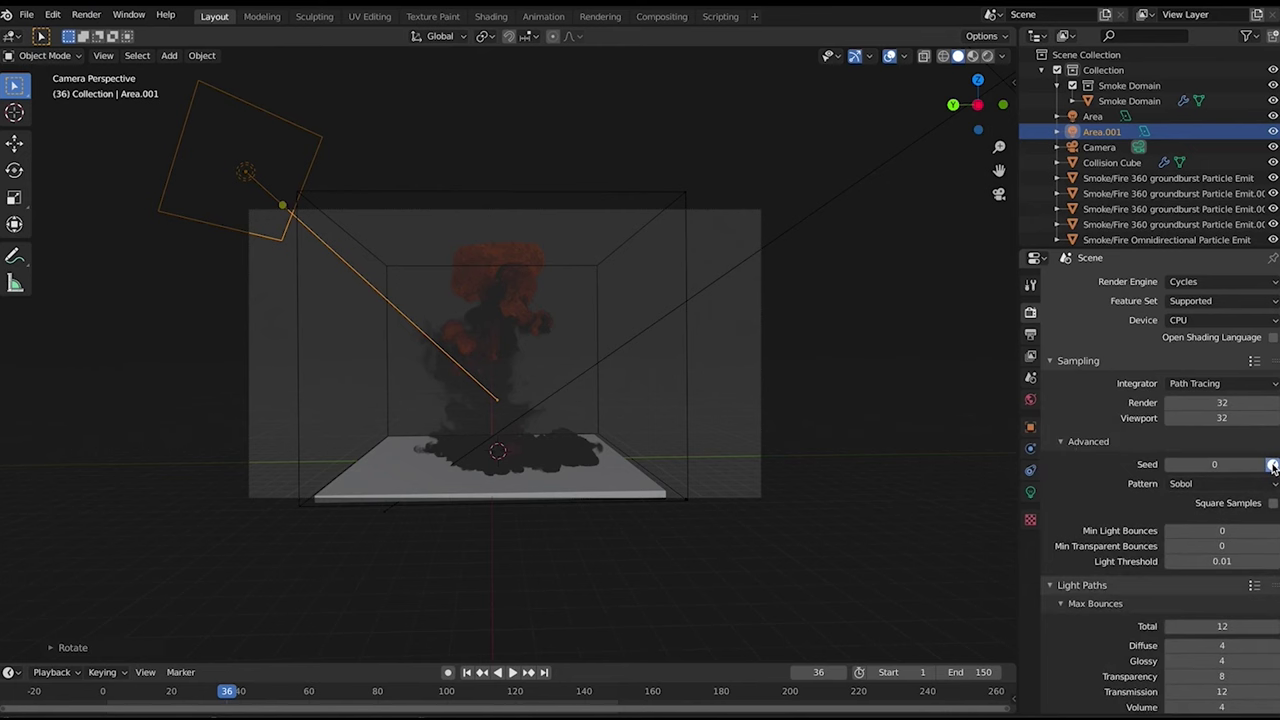
left_click(1030, 333)
In Shading, give the Smoke Domain density 600, brightness 12, contrast 16, then preview in Solid shading.
left_click(491, 16)
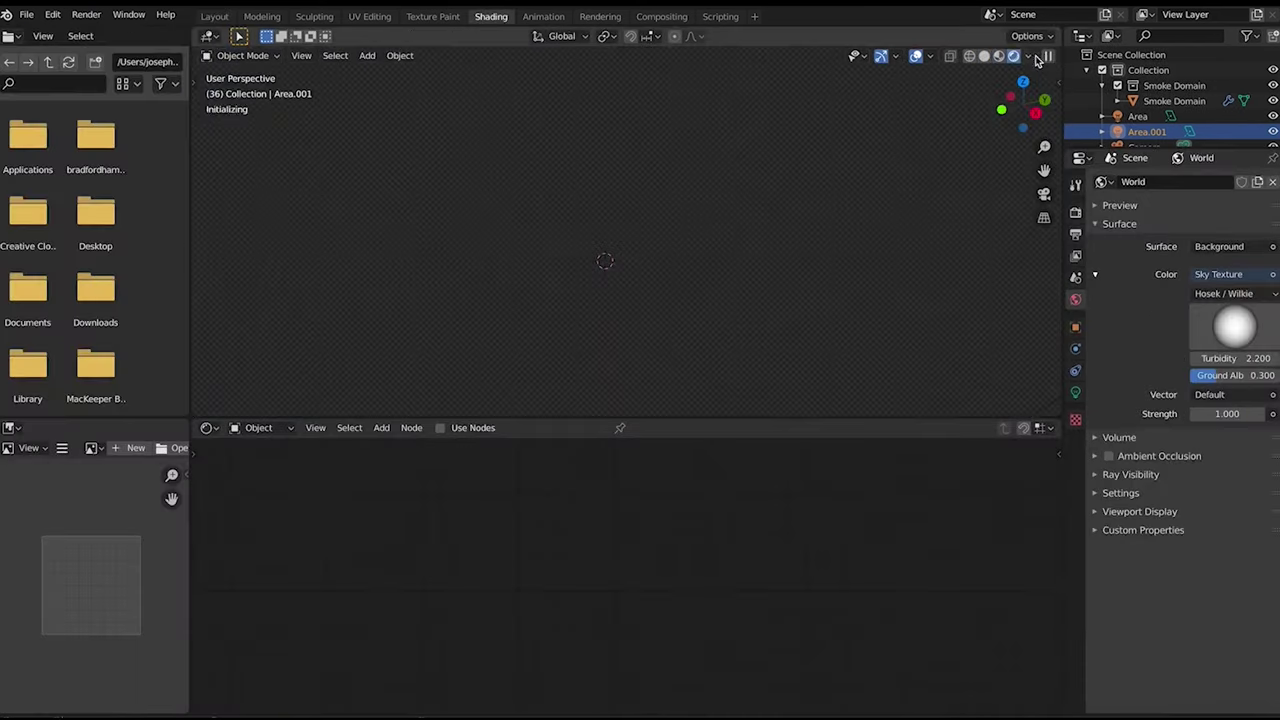
left_click(873, 155)
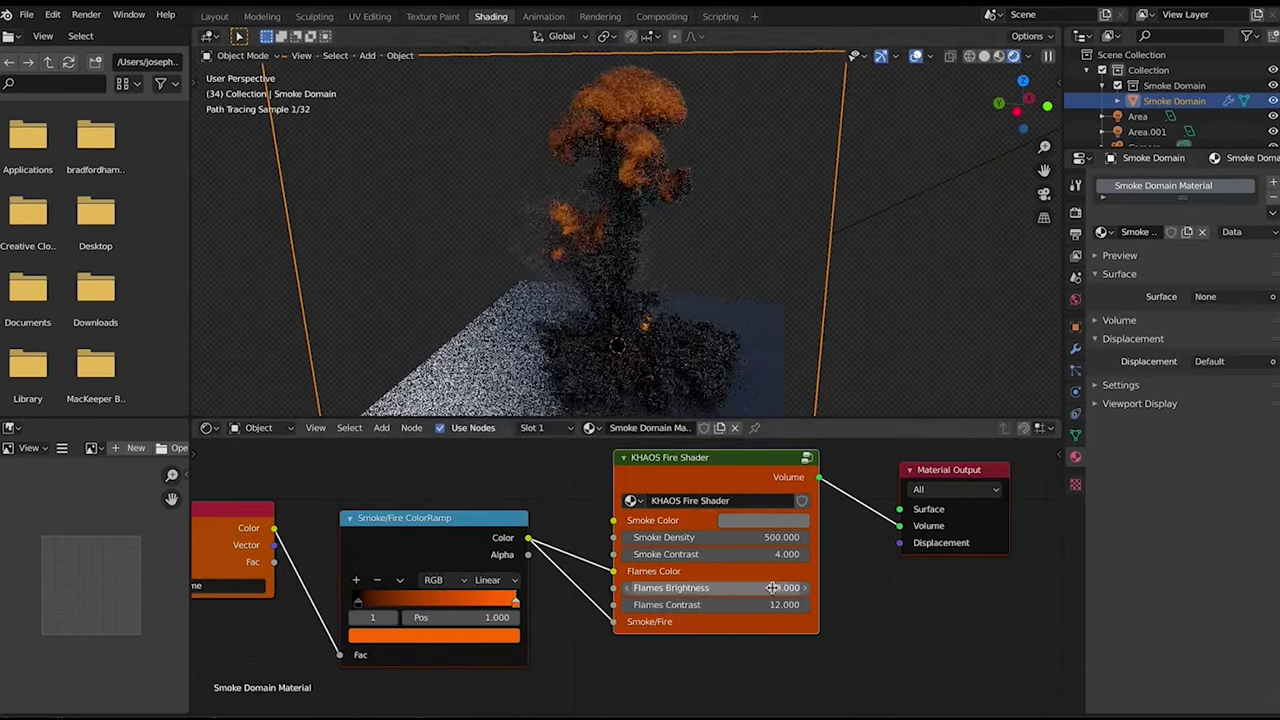
key("Return")
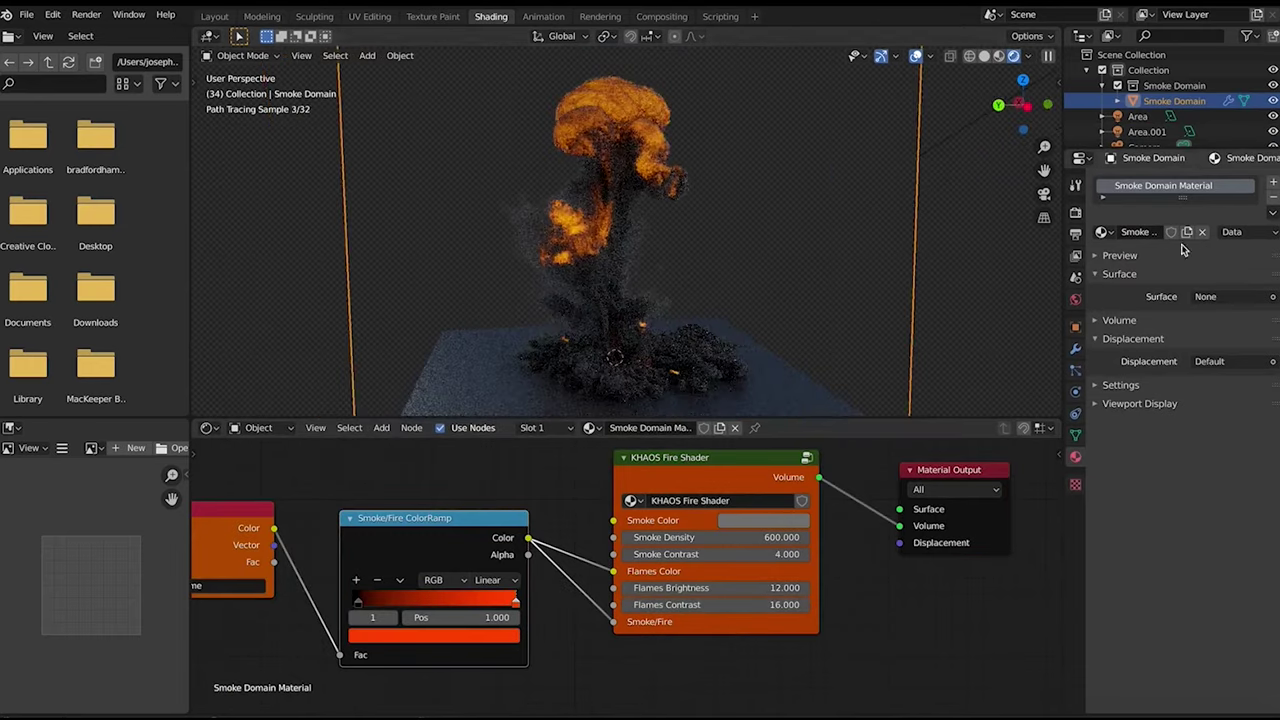
scroll(740, 266, "down", 5)
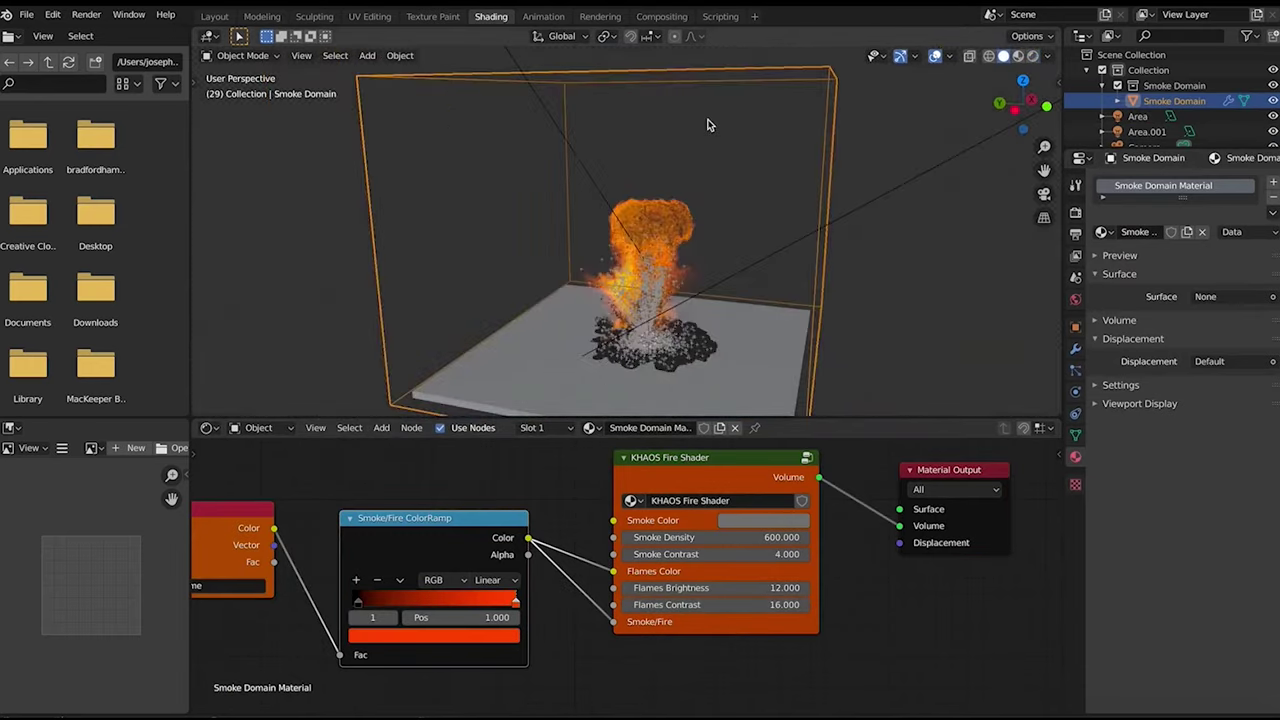
middle_click_drag(740, 266, 642, 252)
scroll(642, 252, "up", 8)
scroll(642, 250, "down", 6)
key("z")
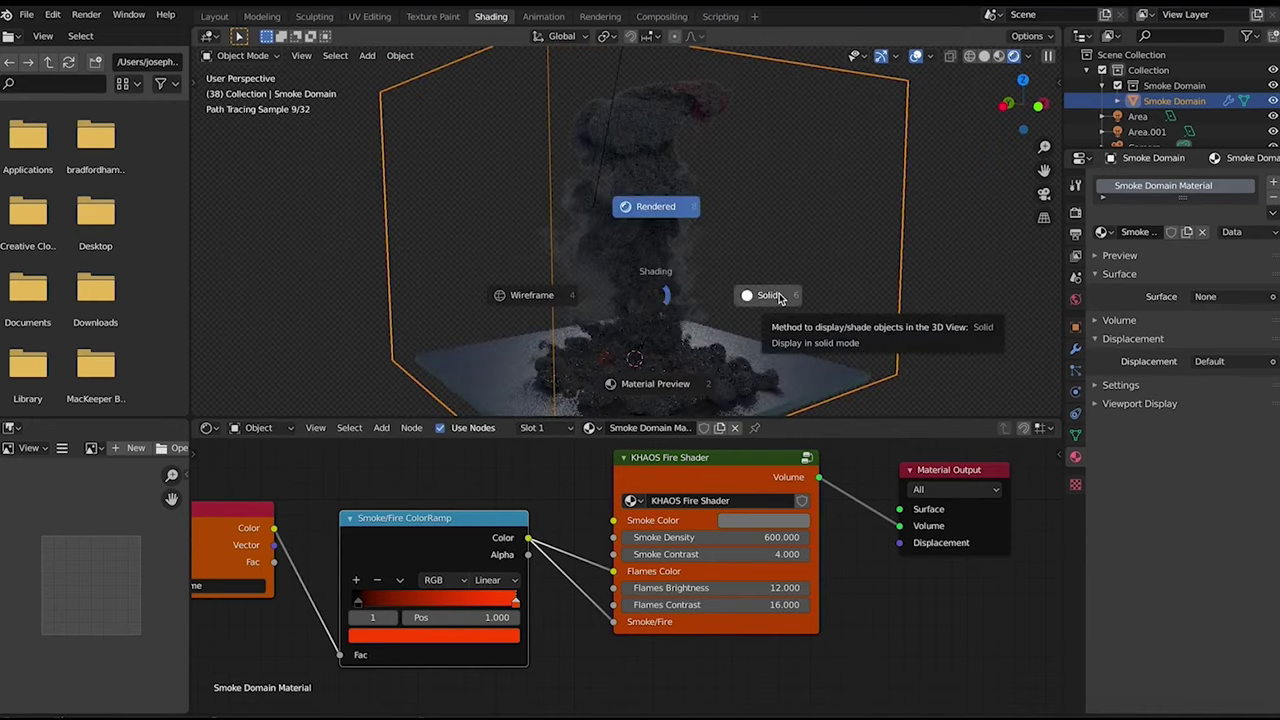
left_click(779, 297)
Back in Layout, add rock debris as a KHAOS Omnidirectional burst and play the explosion.
left_click(228, 16)
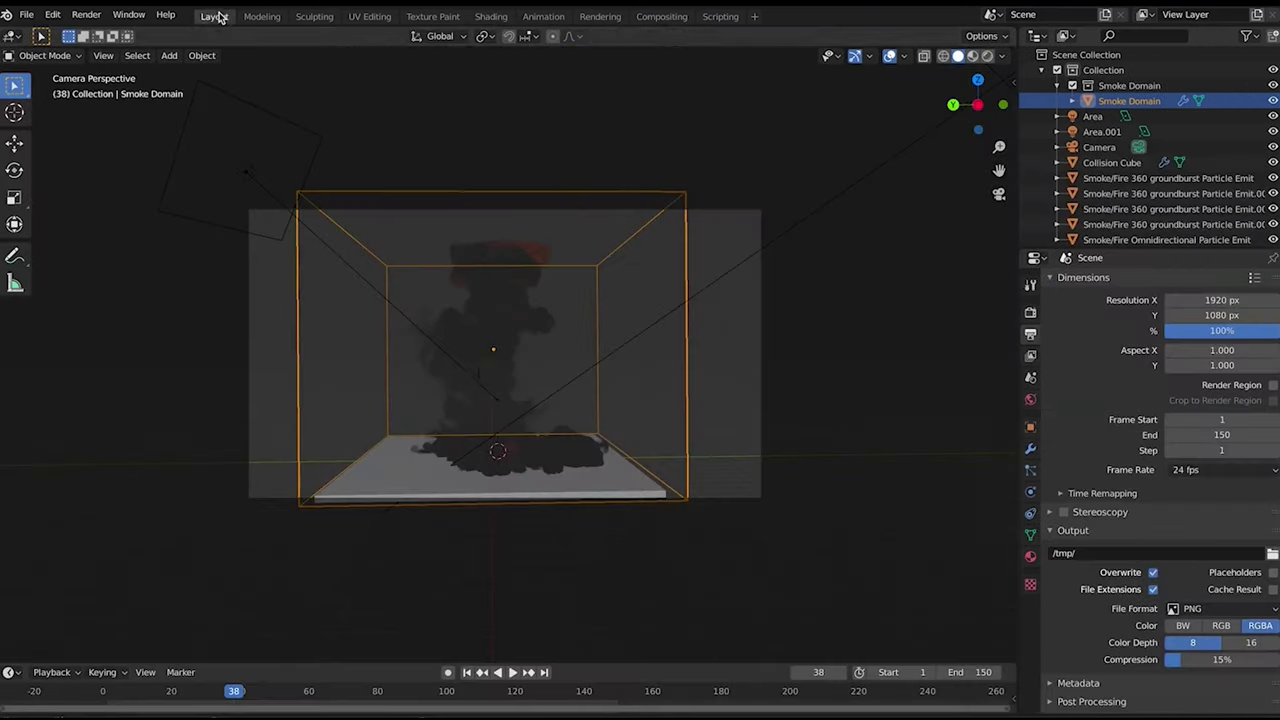
key("n")
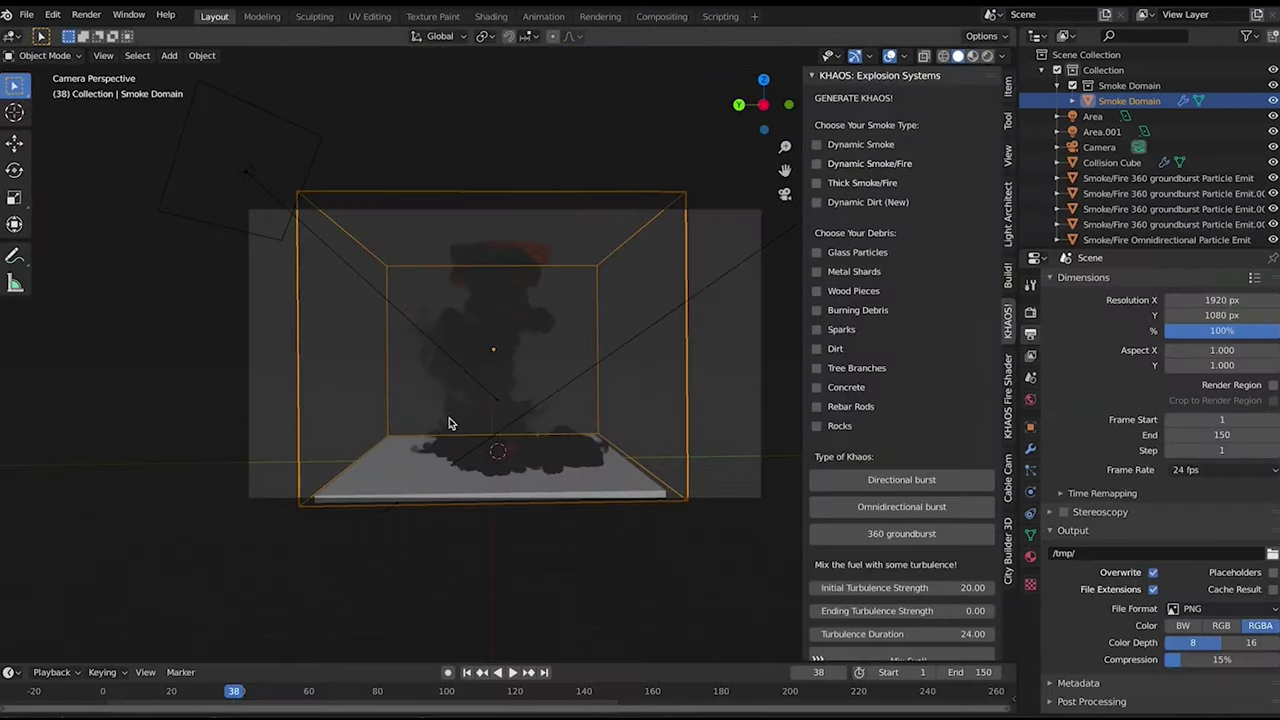
key("space")
left_click(193, 692)
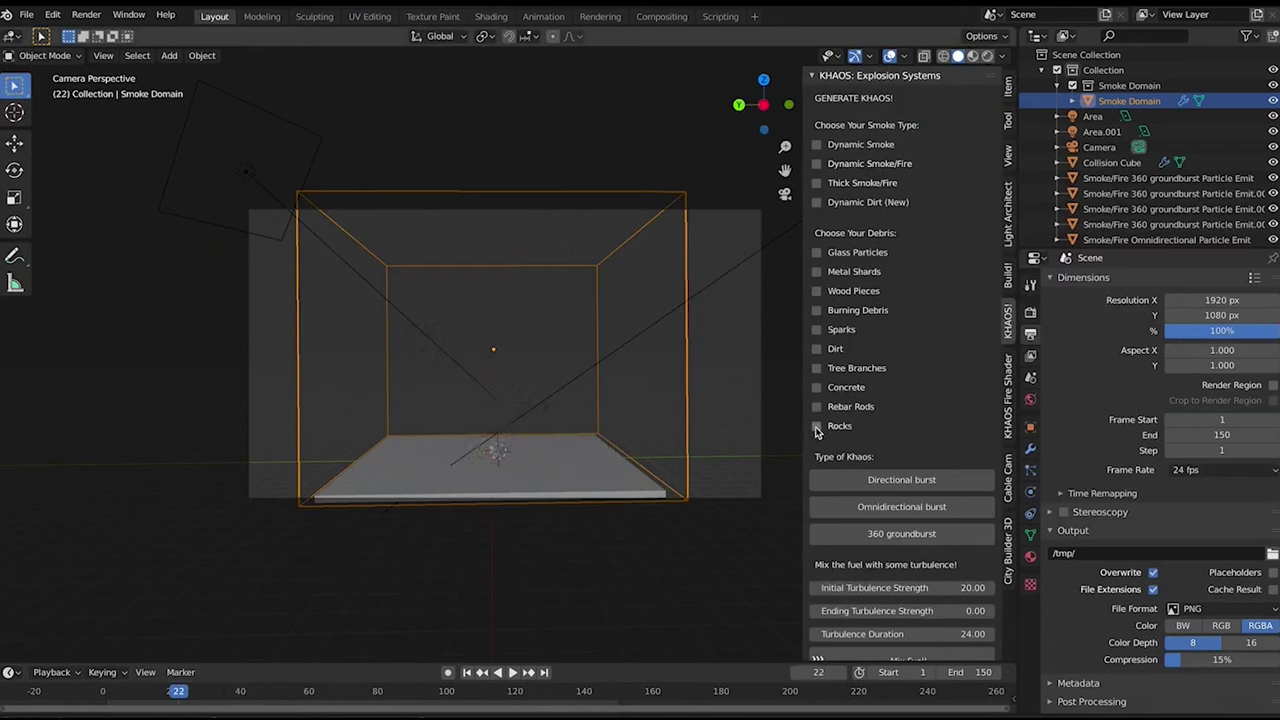
left_click(901, 507)
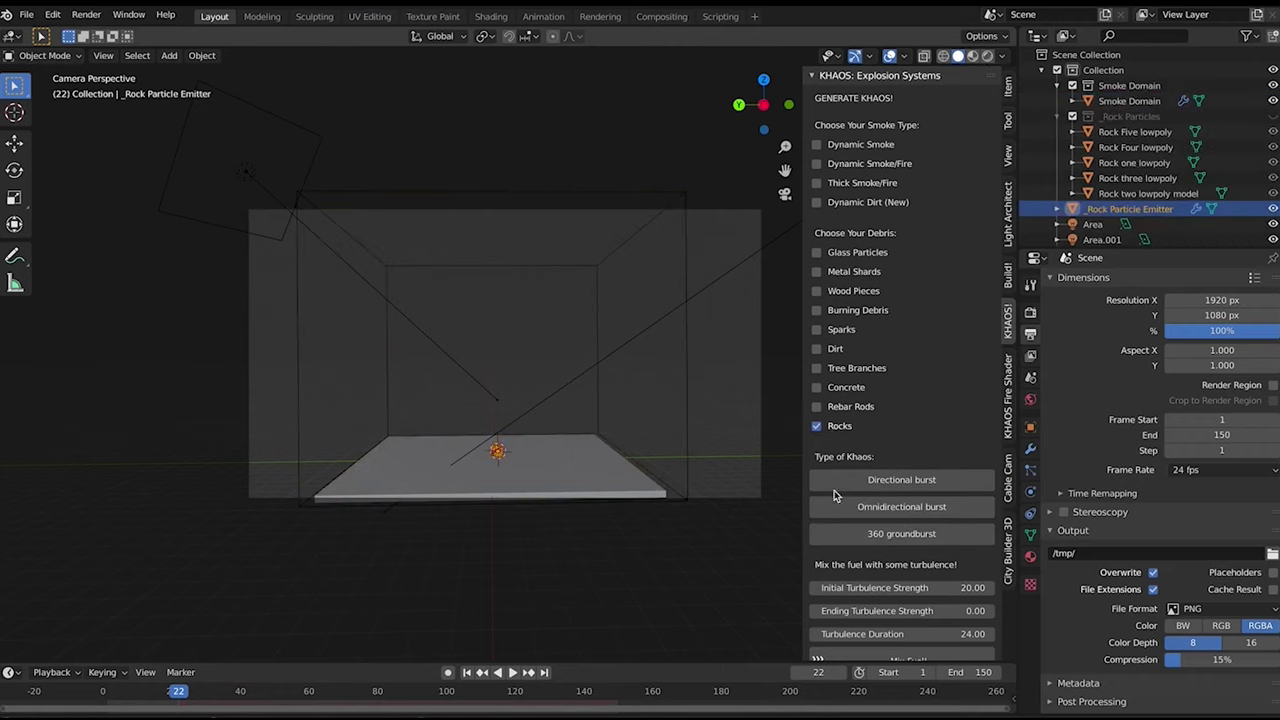
left_click(171, 690)
key("space")
Set the rock particle count to 750 and inspect the cache and Collision Cube visibility settings.
double_click(1211, 416)
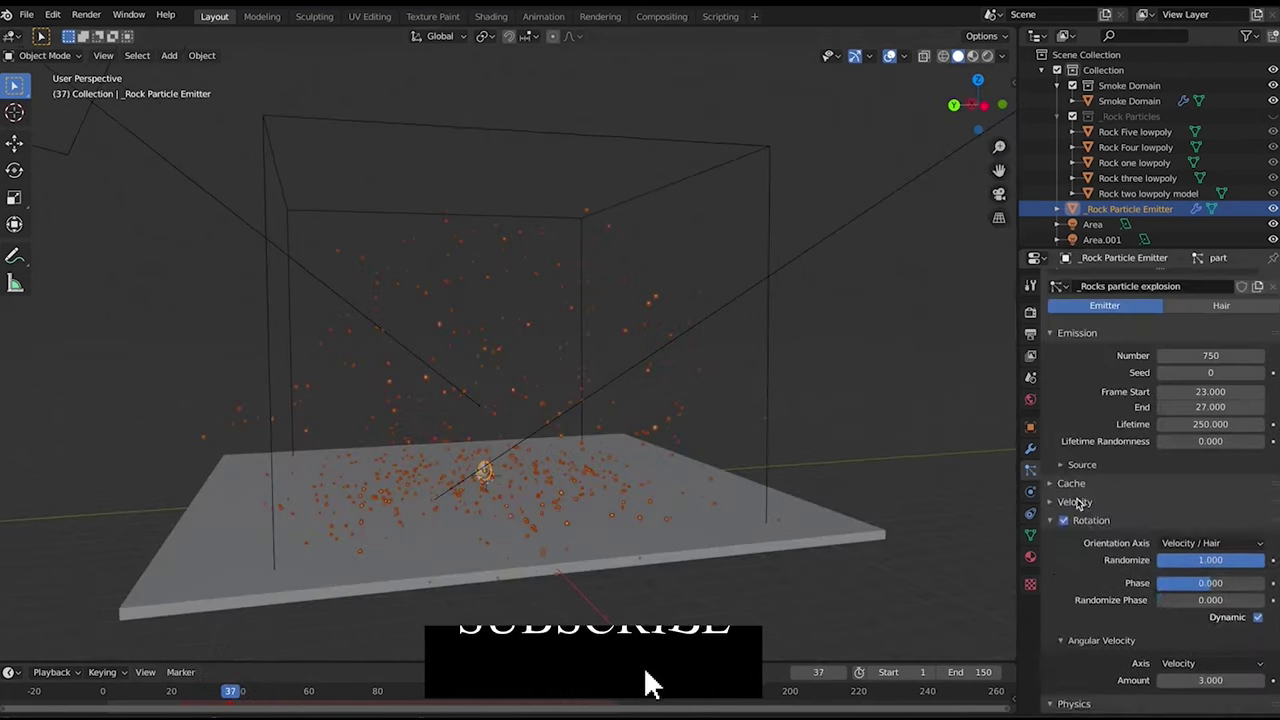
left_click(1071, 484)
scroll(1150, 500, "down", 2)
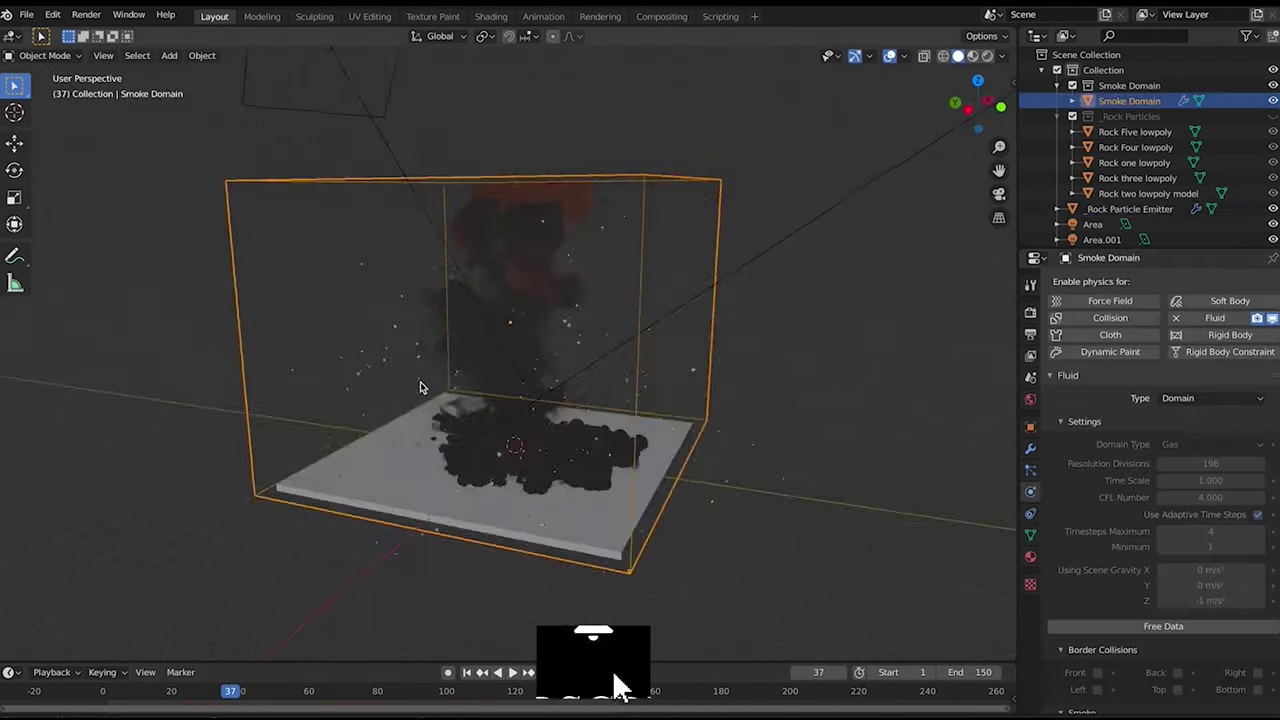
left_click(640, 586)
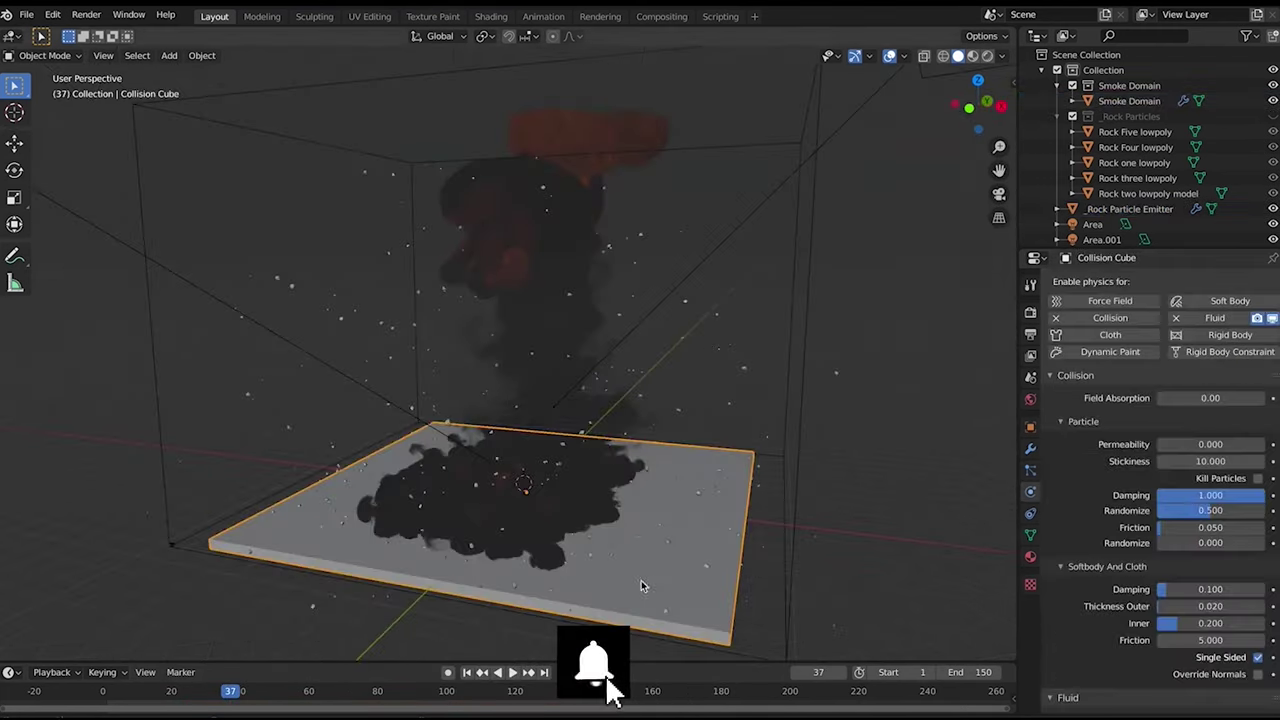
left_click(1031, 428)
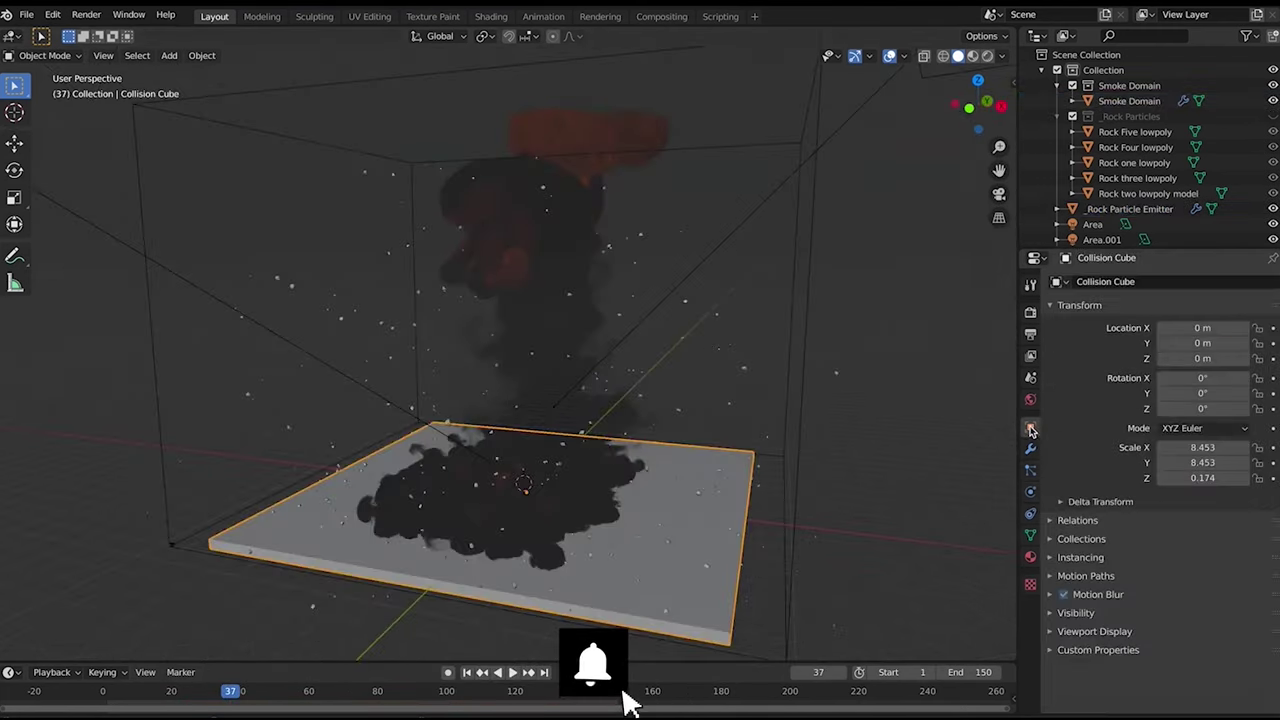
left_click(1050, 613)
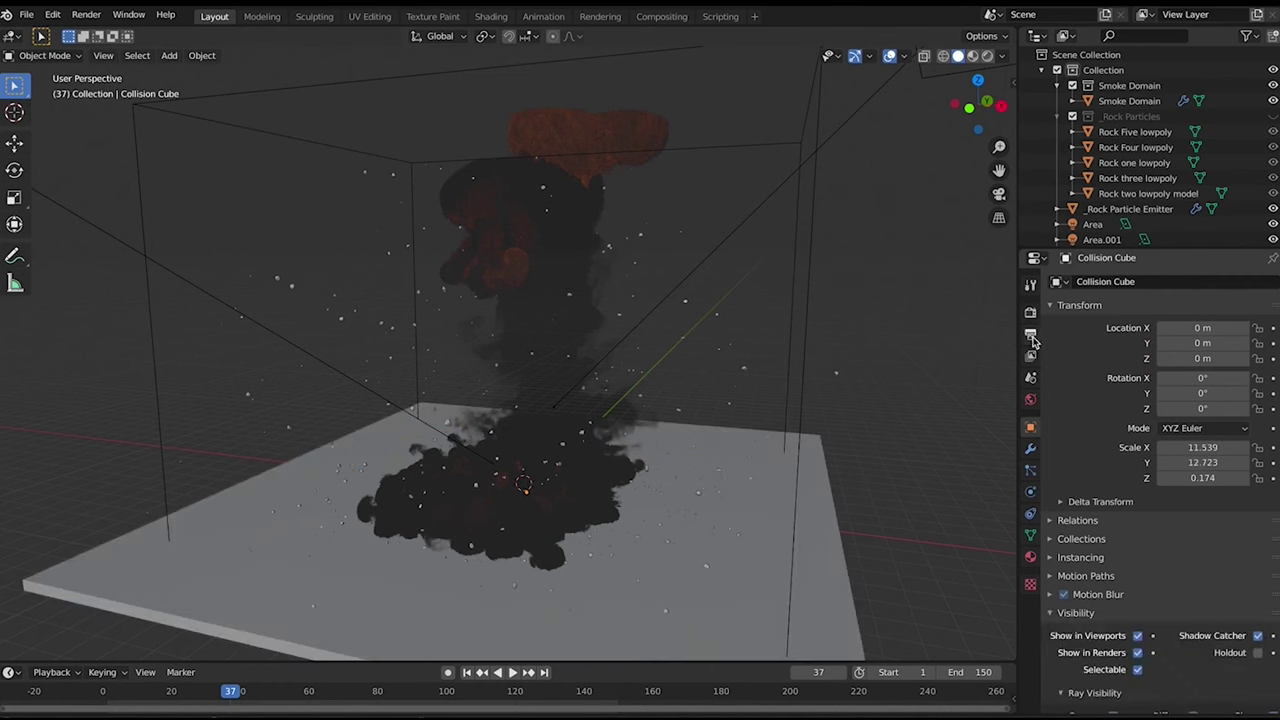
left_click(1031, 333)
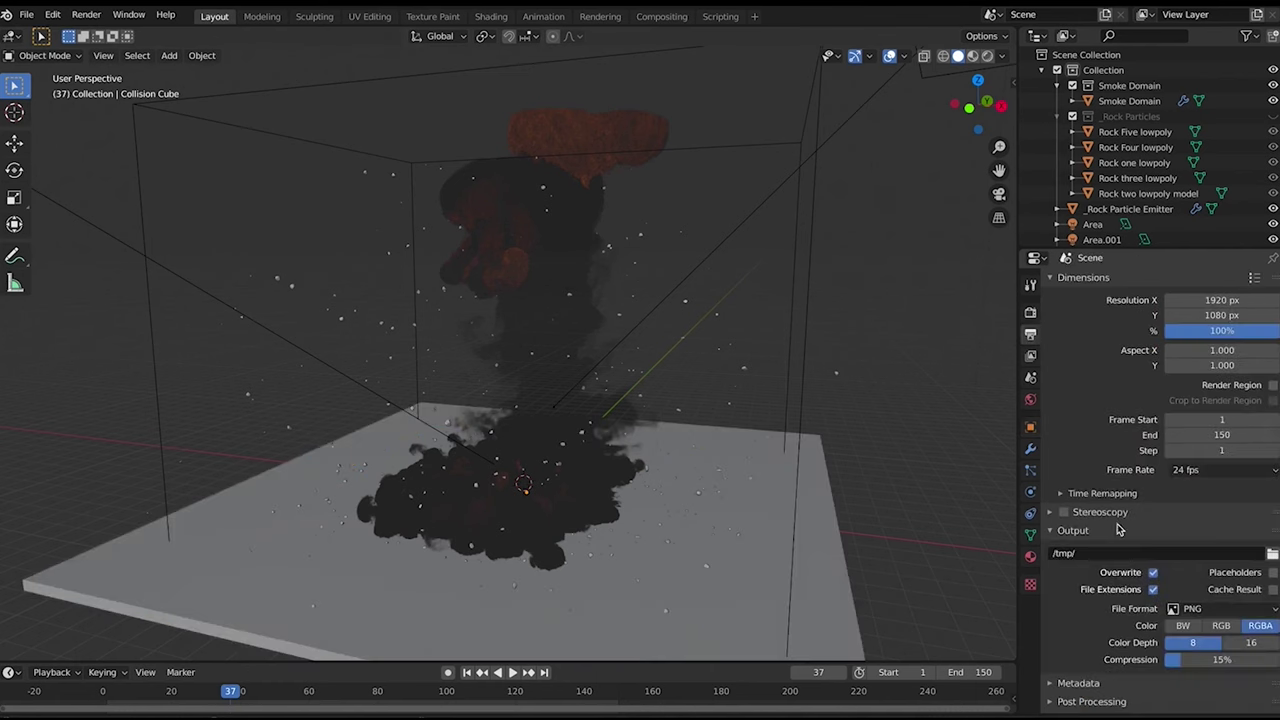
Output OpenEXR frames to the 'quick explosion beauty' folder and enable the Emission render pass.
left_click(1210, 608)
left_click(1078, 541)
left_click(1272, 553)
type("quick explosion beauty")
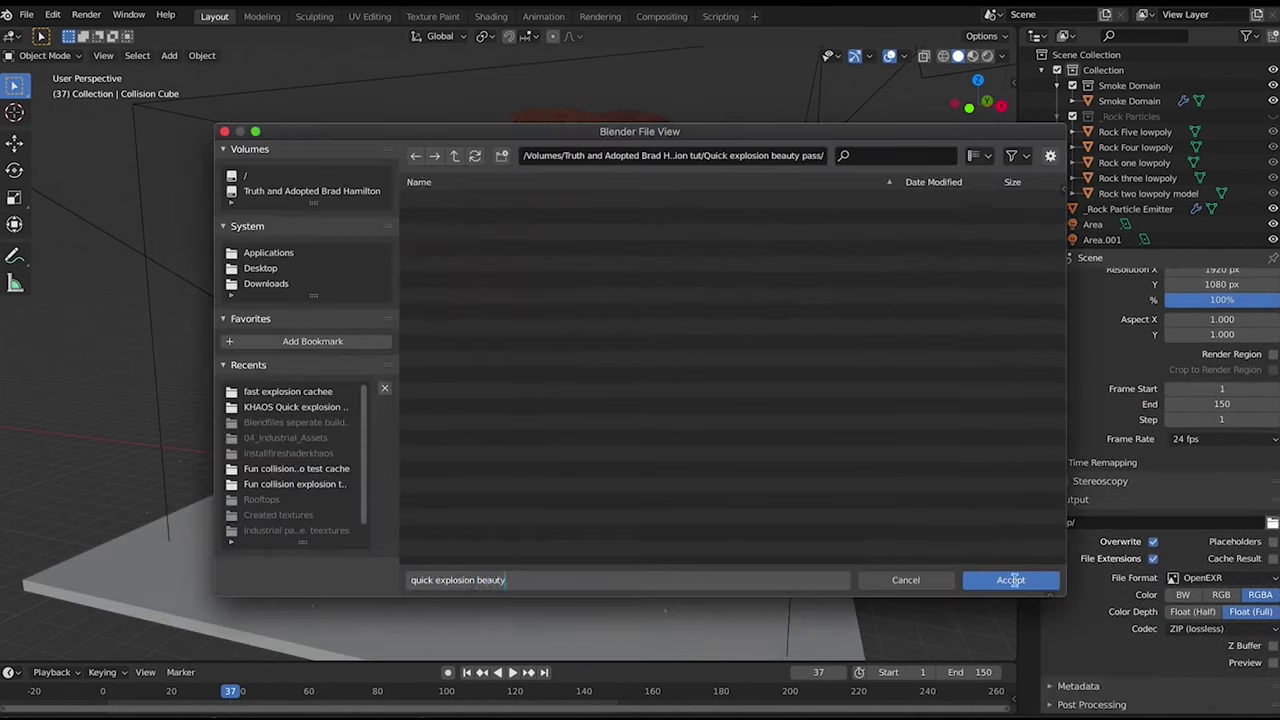
left_click(1012, 580)
left_click(1031, 357)
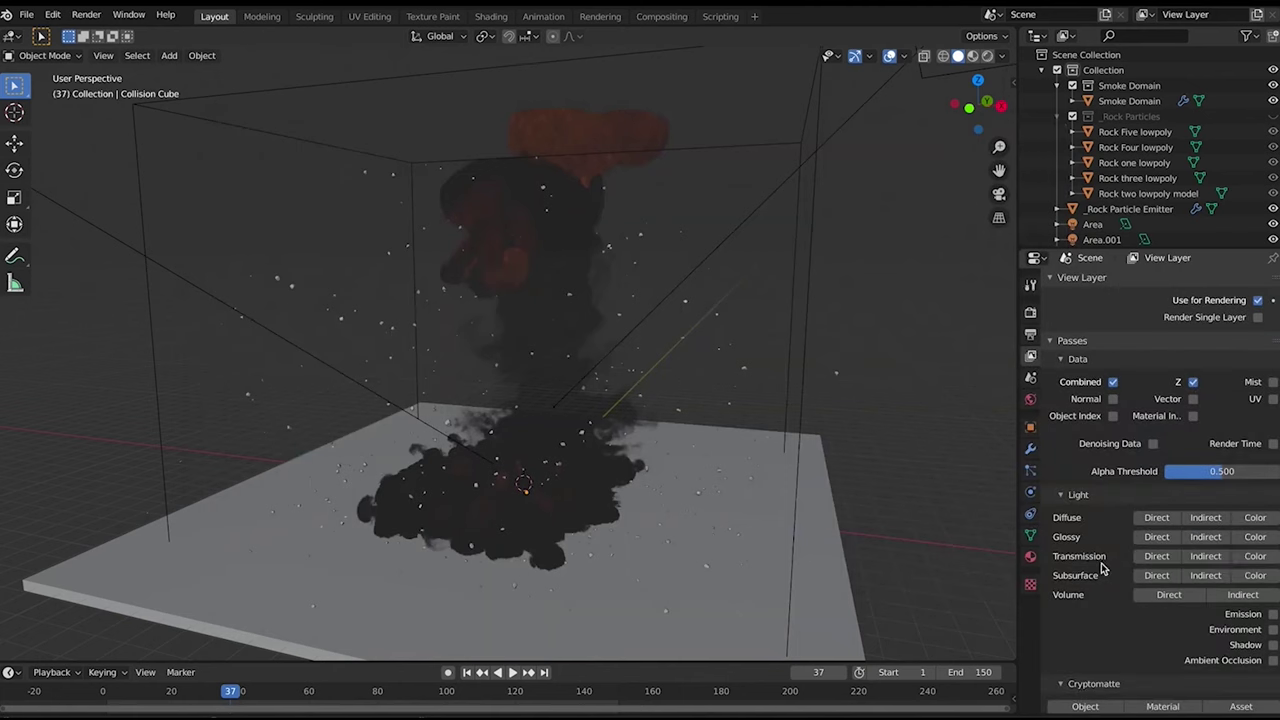
left_click(1272, 614)
Enable compositing nodes and add a File Output node fed by Emit, saving to an emission subfolder.
left_click(1031, 333)
left_click(661, 16)
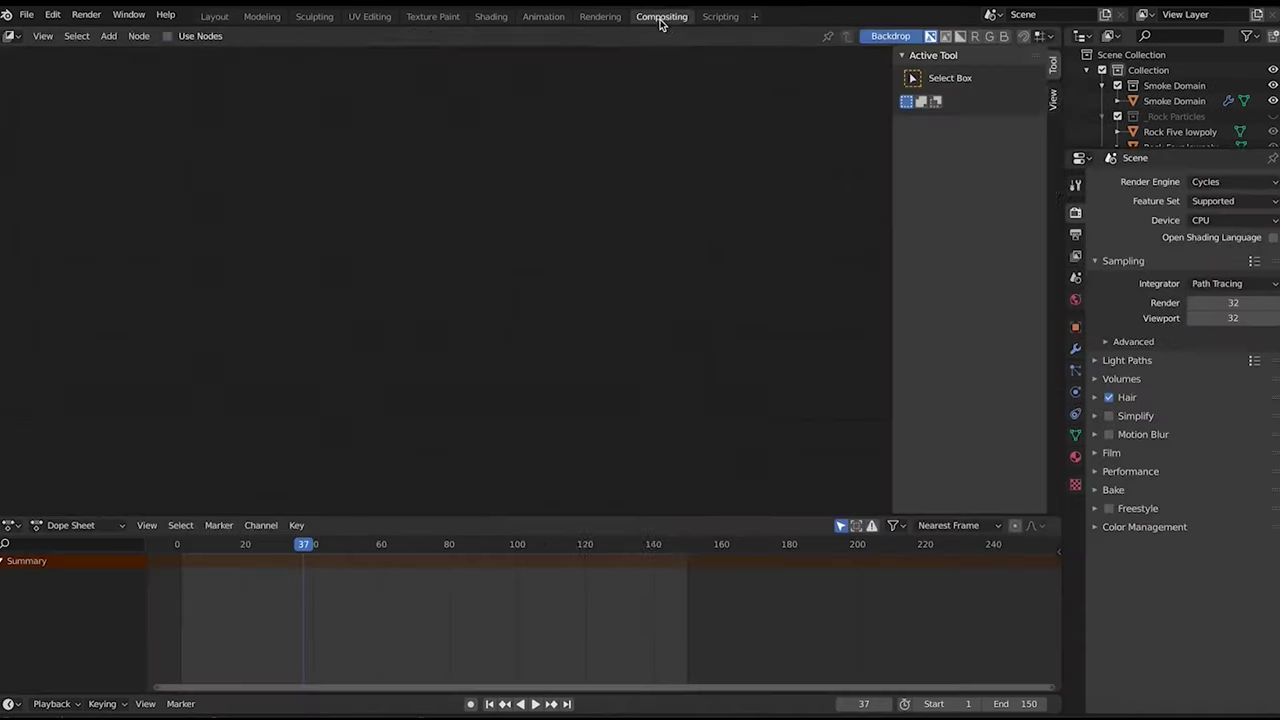
left_click(167, 36)
key("shift+a")
left_click(737, 434)
left_click(660, 360)
left_click_drag(418, 172, 605, 394)
left_click(700, 373)
double_click(457, 134)
left_click(1006, 580)
left_click(214, 16)
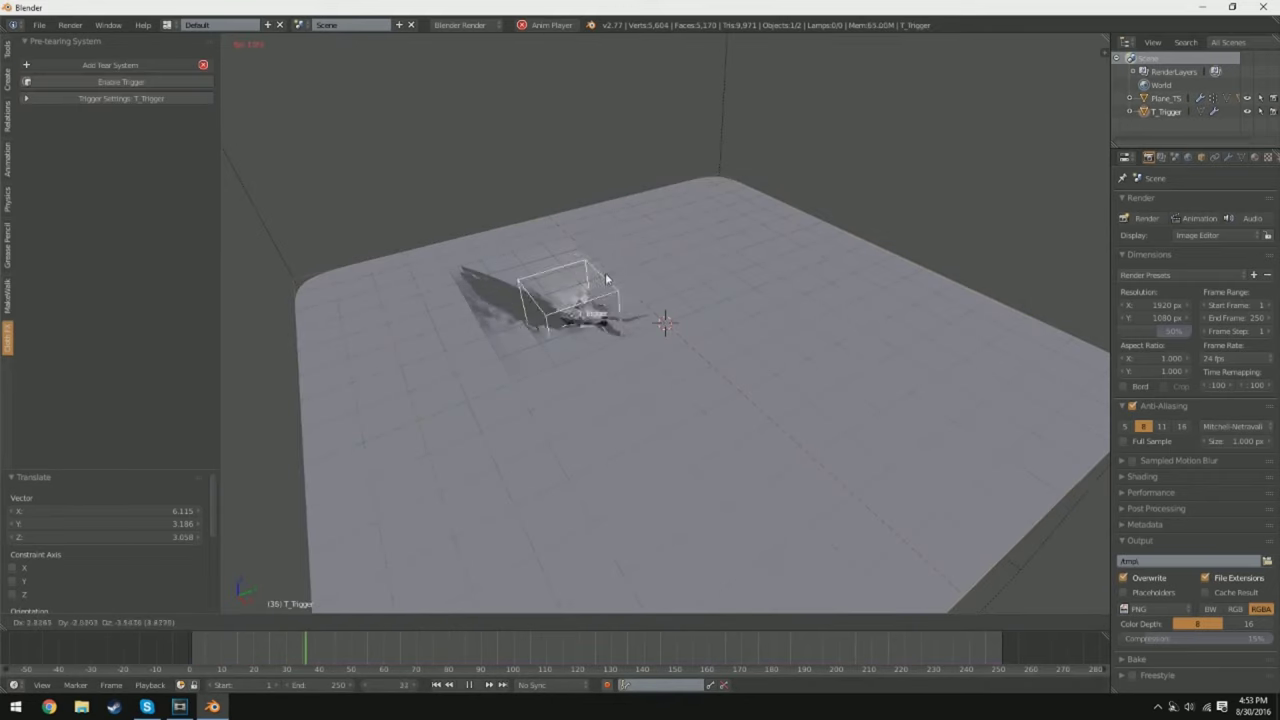
Move the T_Trigger cube up and left to a new start position, then select Plane_TS.
right_click(610, 285)
right_click(685, 268)
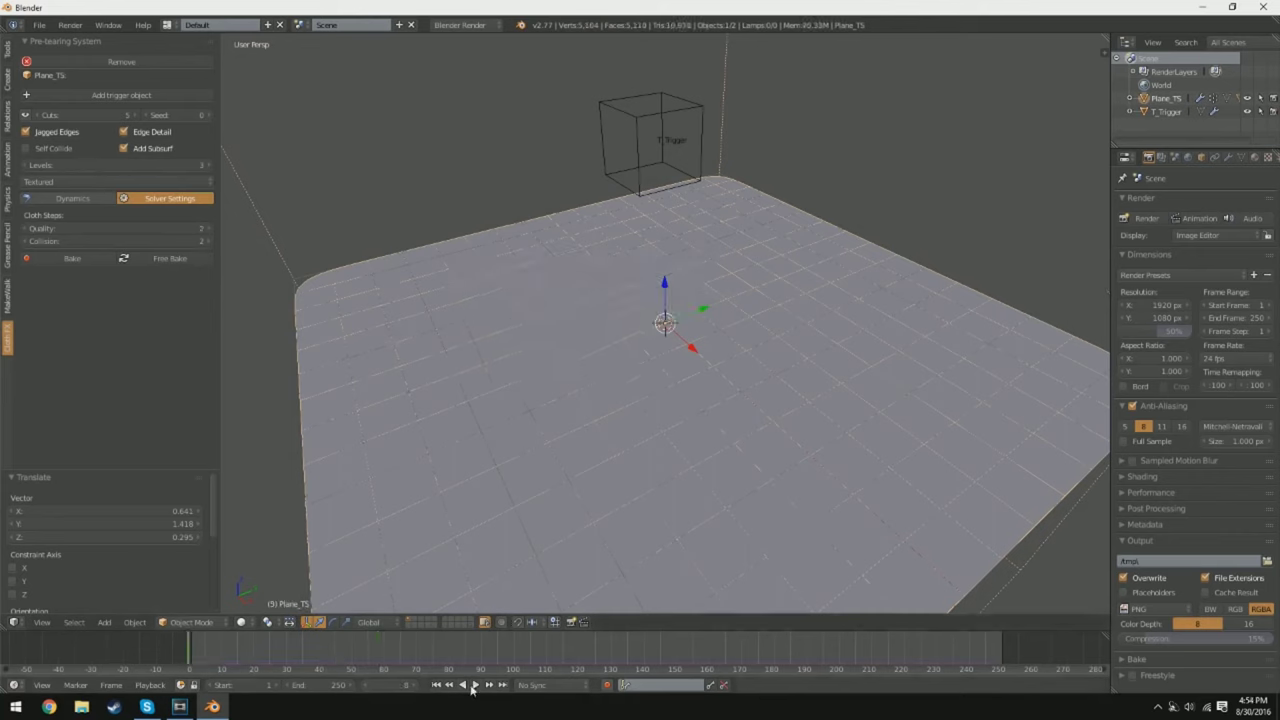
right_click_drag(634, 197, 545, 290)
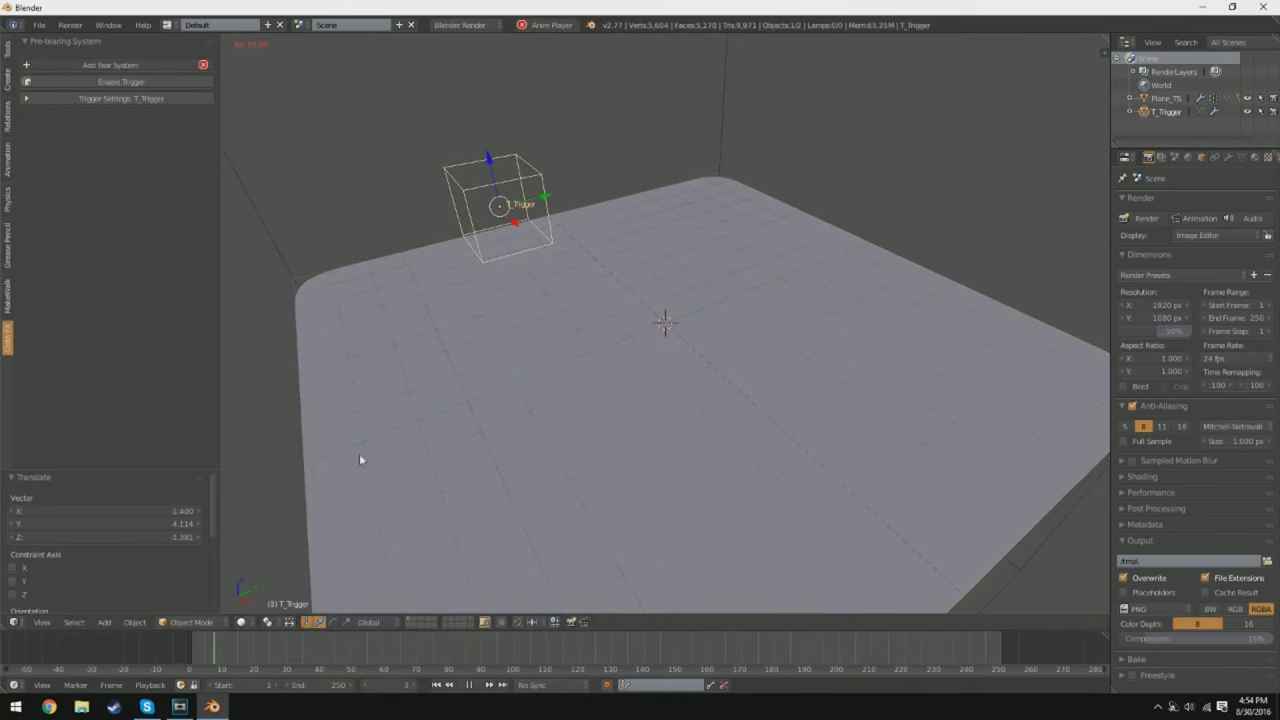
right_click_drag(691, 266, 400, 130)
middle_click_drag(400, 130, 403, 286)
right_click(663, 322)
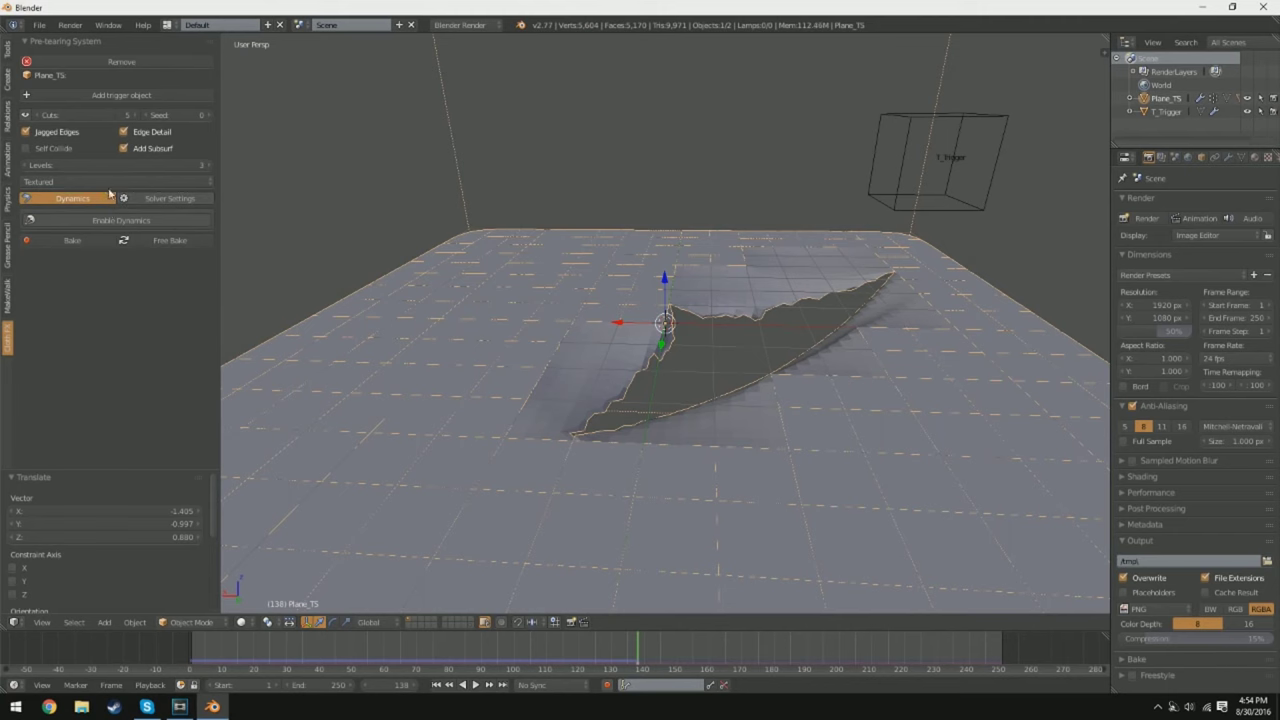
Turn on Cloth FX Enable Dynamics for Plane_TS, then Bake and watch the tear.
left_click(122, 221)
scroll(490, 275, "down", 2)
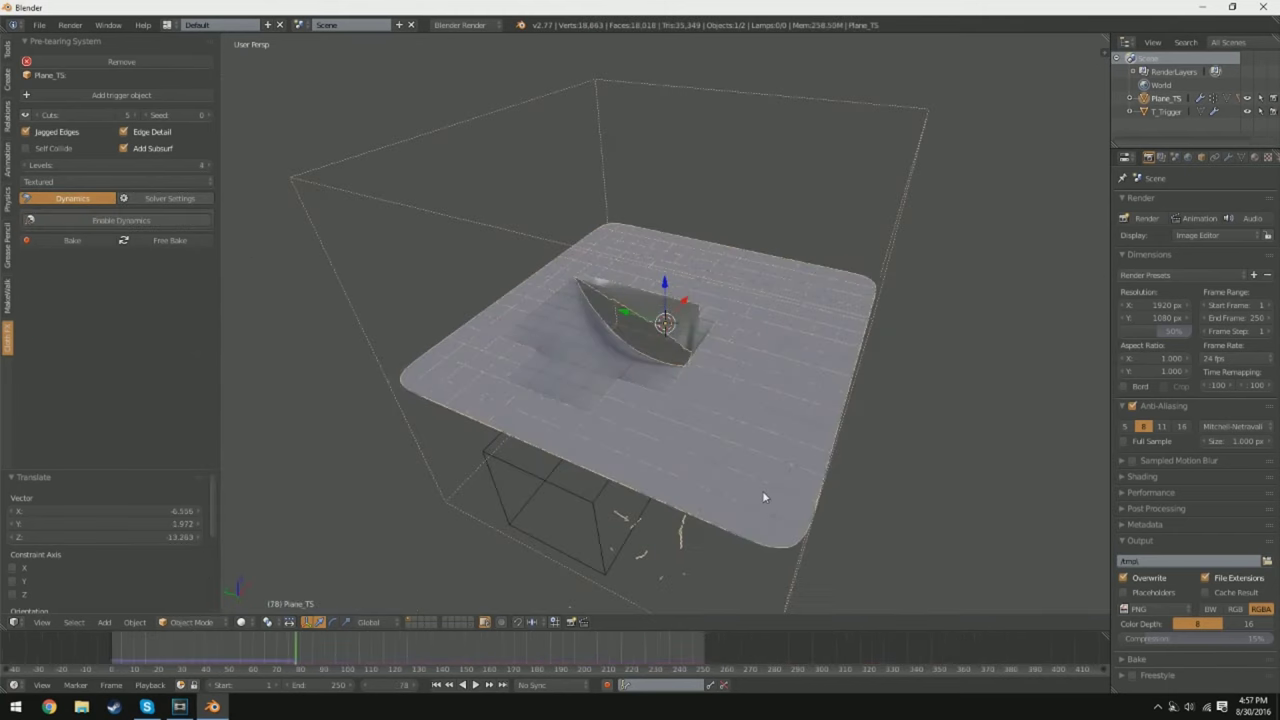
middle_click_drag(762, 490, 710, 437)
scroll(710, 437, "up", 3)
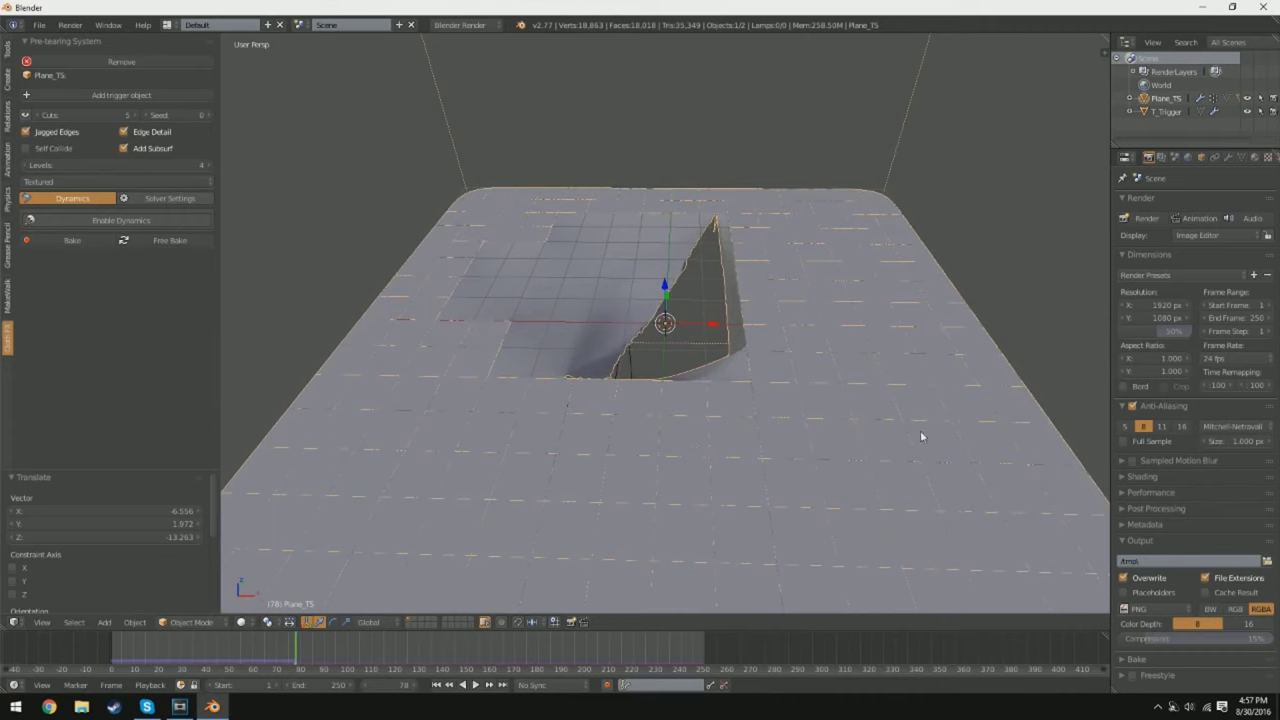
left_click(106, 243)
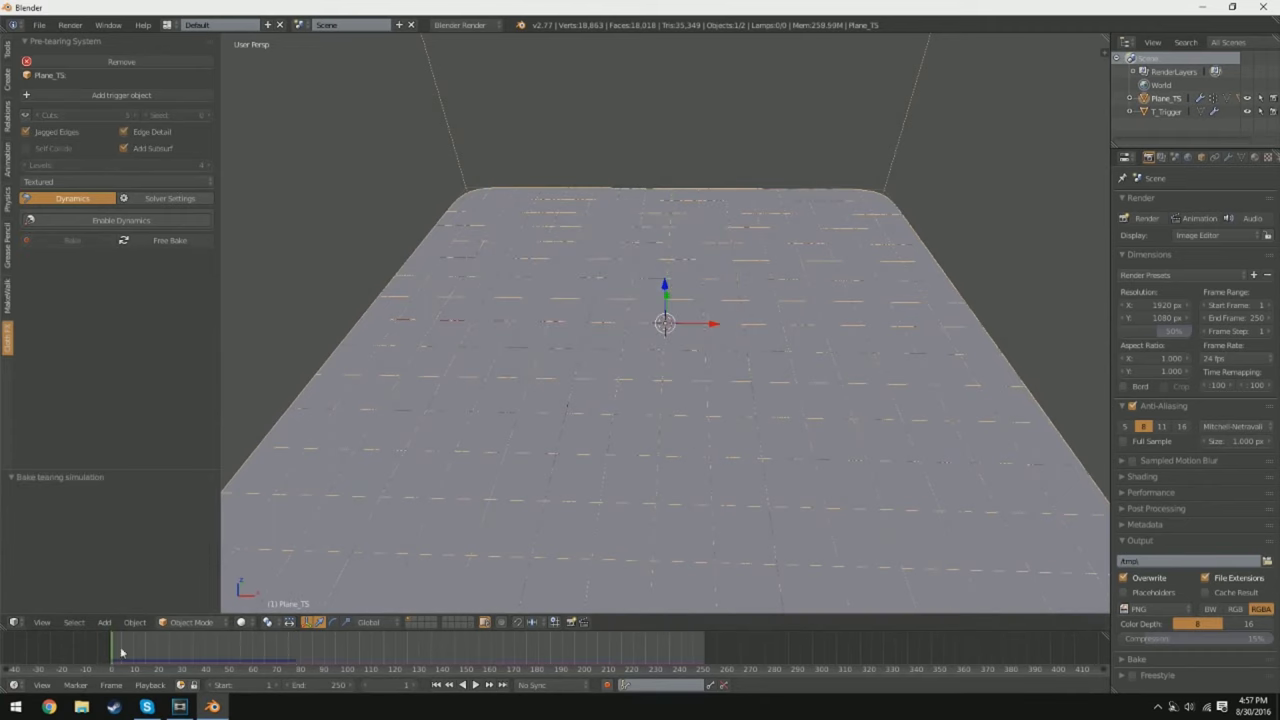
middle_click_drag(823, 451, 740, 400)
scroll(745, 497, "up", 3)
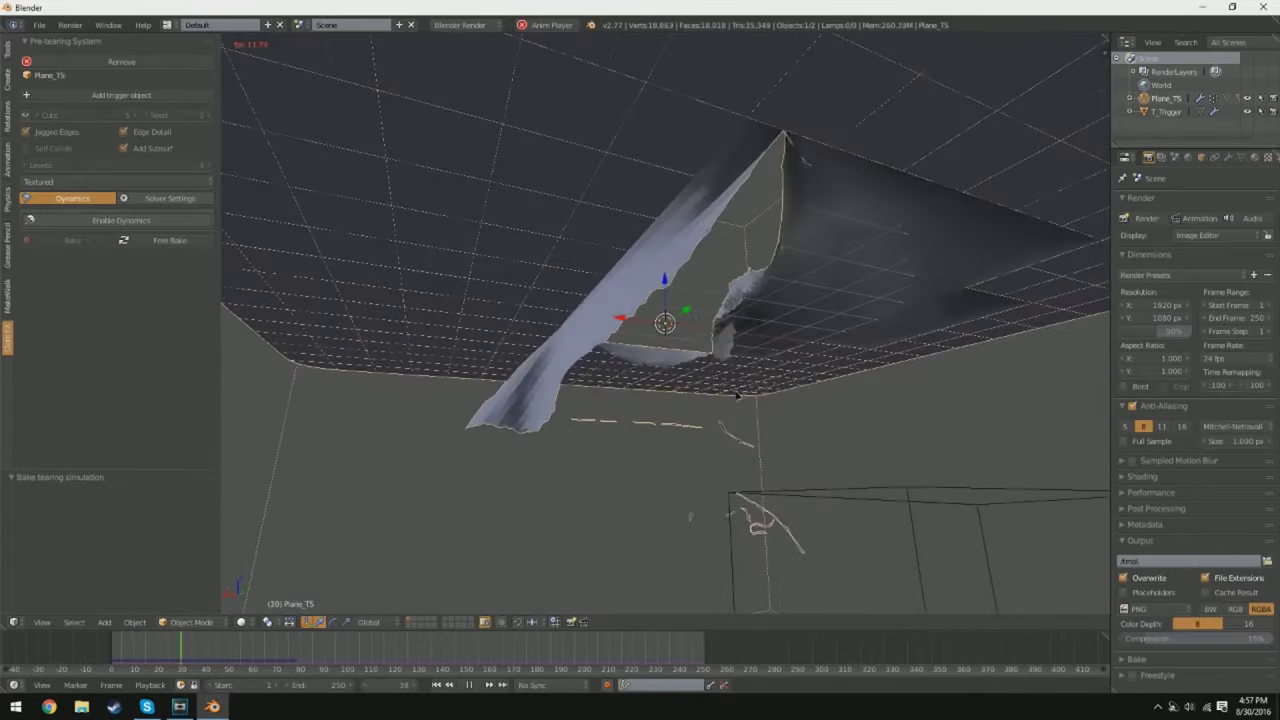
middle_click_drag(737, 394, 734, 488)
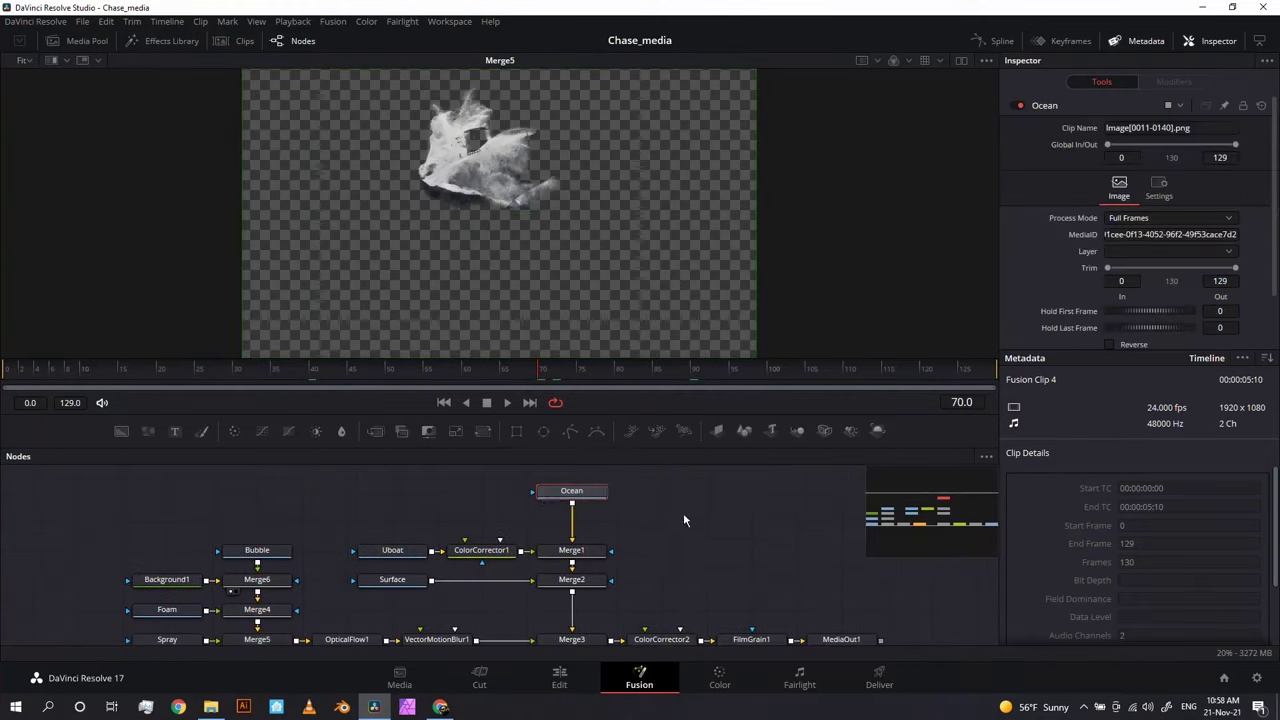
View the Merge2 boat-on-ocean result, then the final MediaOut1 U-boat composite in Fusion.
left_click(590, 560)
left_click(851, 602)
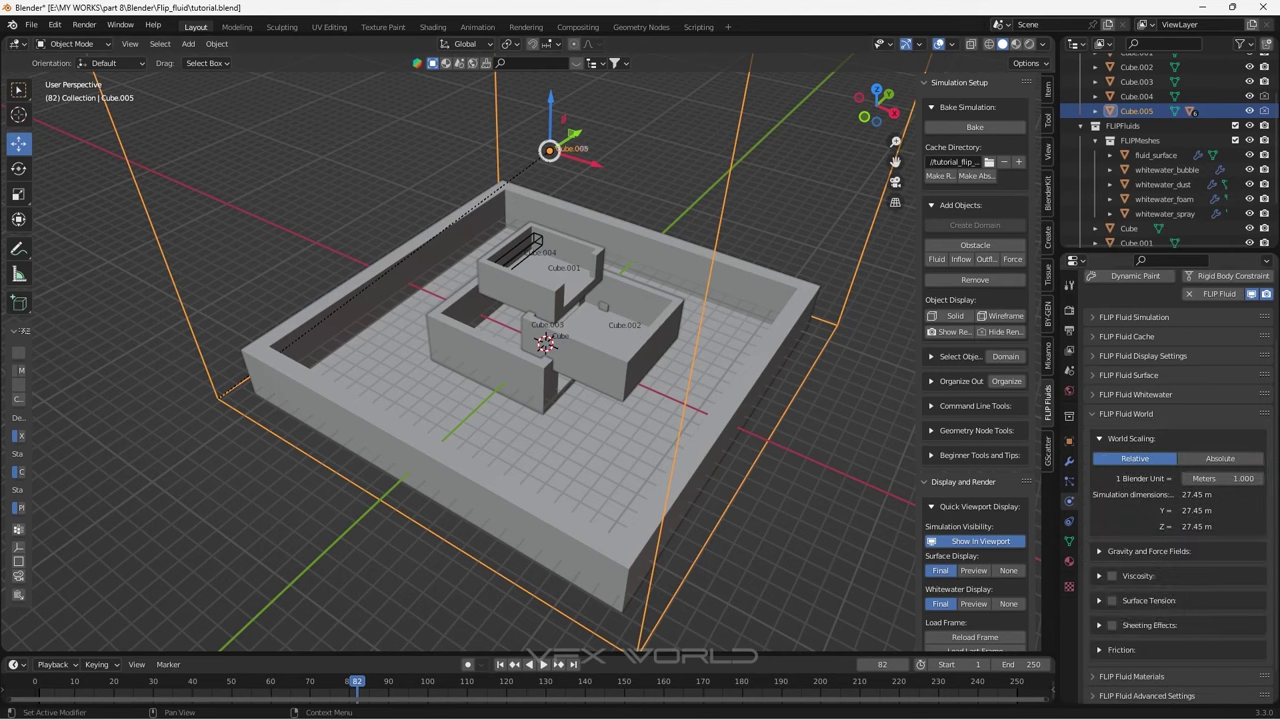
Add a plane, scale it up and lower it beneath the marble fountain.
left_click(1099, 549)
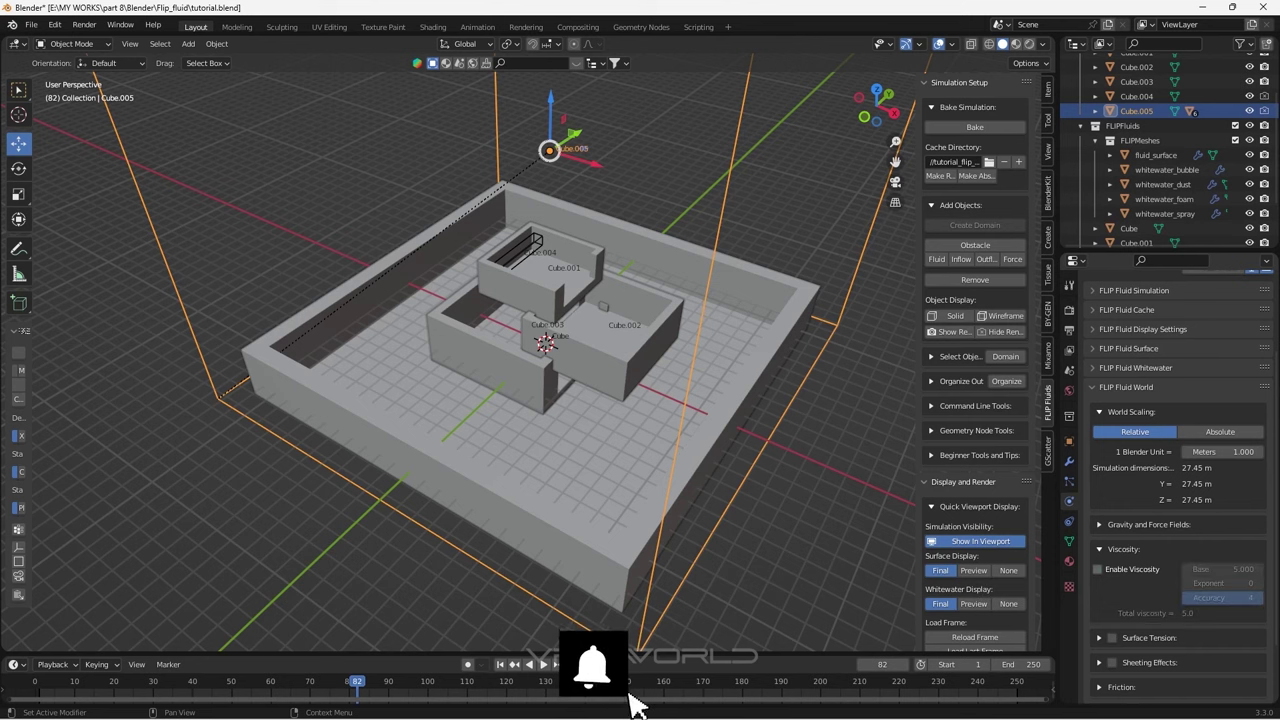
left_click(1099, 549)
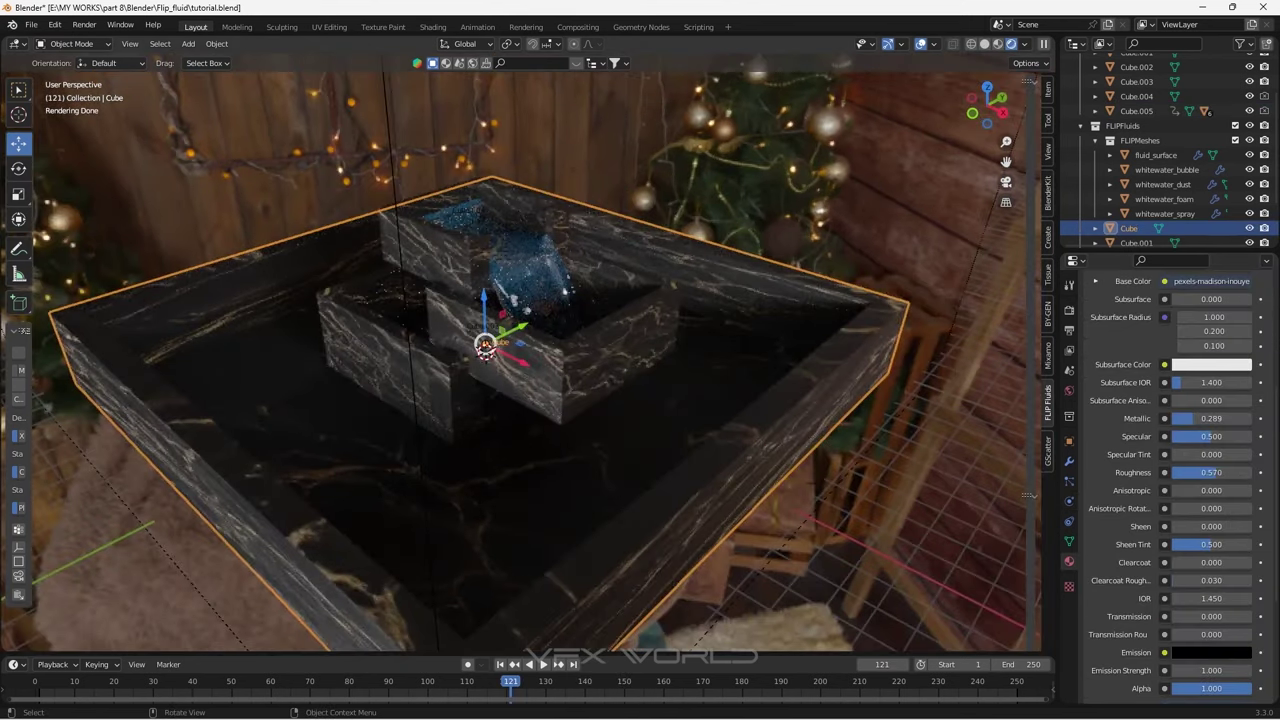
key("shift+a")
mouse_move(571, 397)
left_click(714, 397)
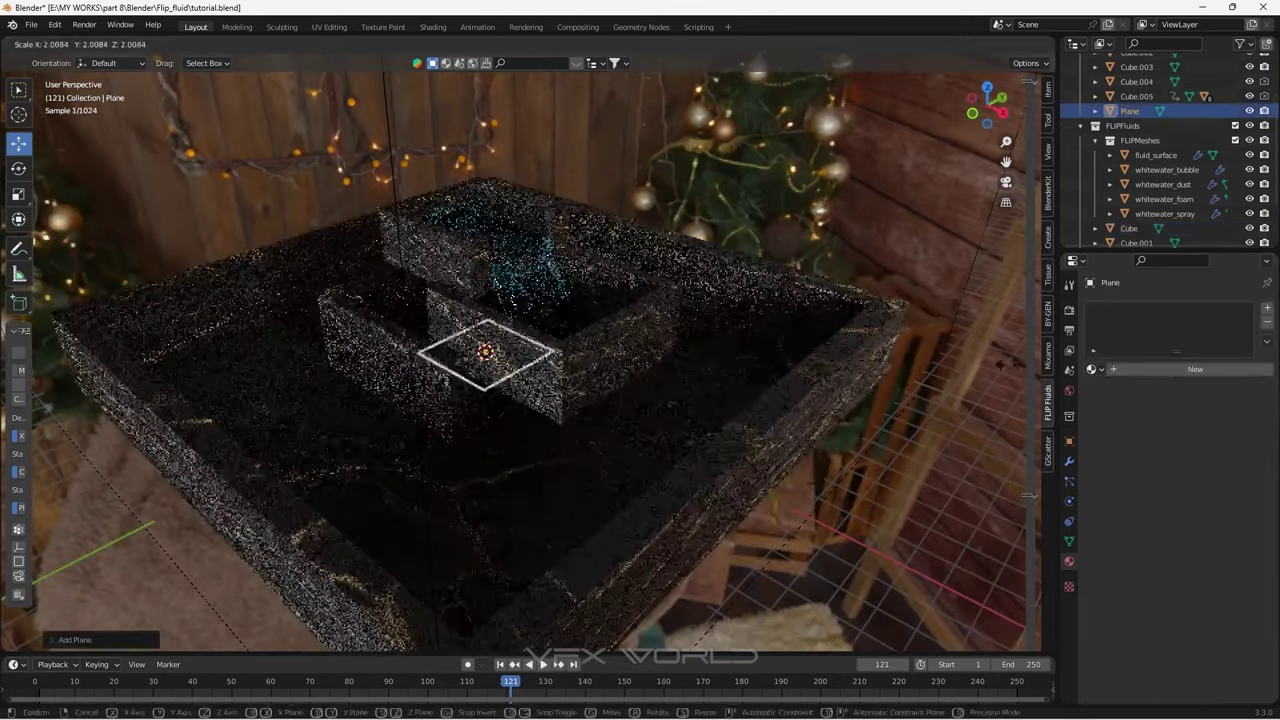
key("s")
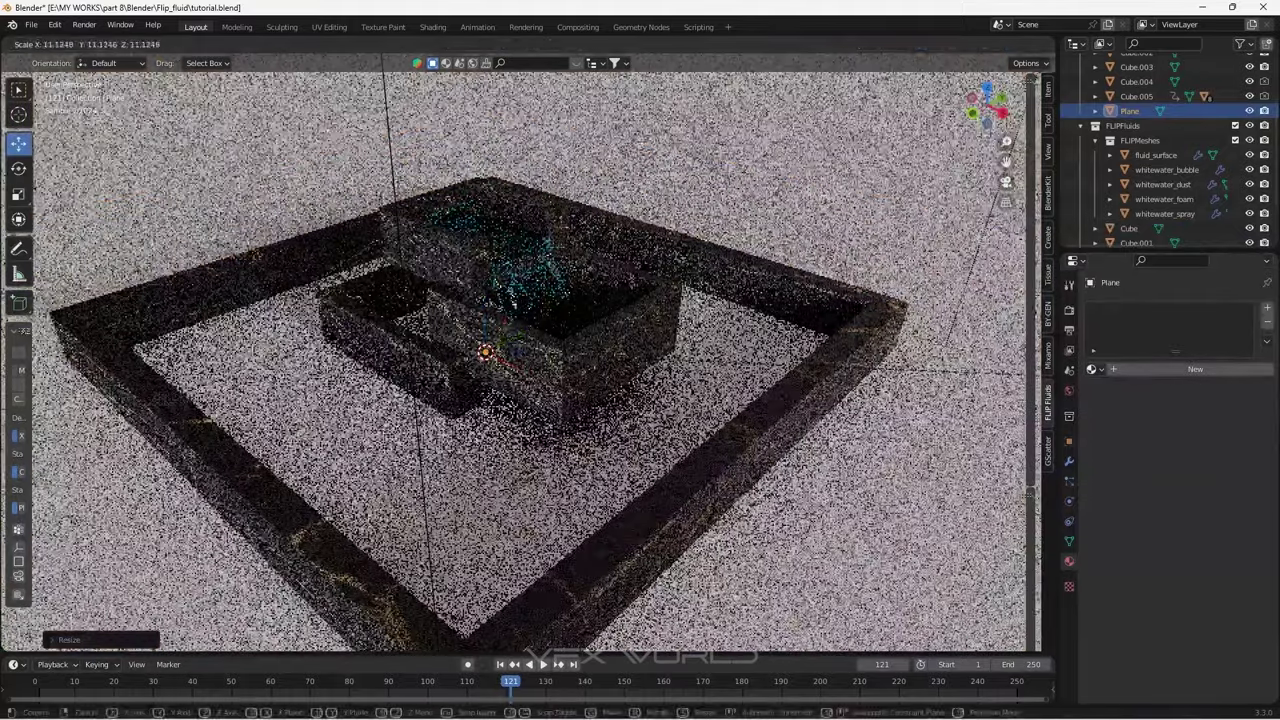
key("Return")
key("g")
key("z")
key("Return")
Give the floor plane a new near-black material and render the current frame.
left_click(1195, 369)
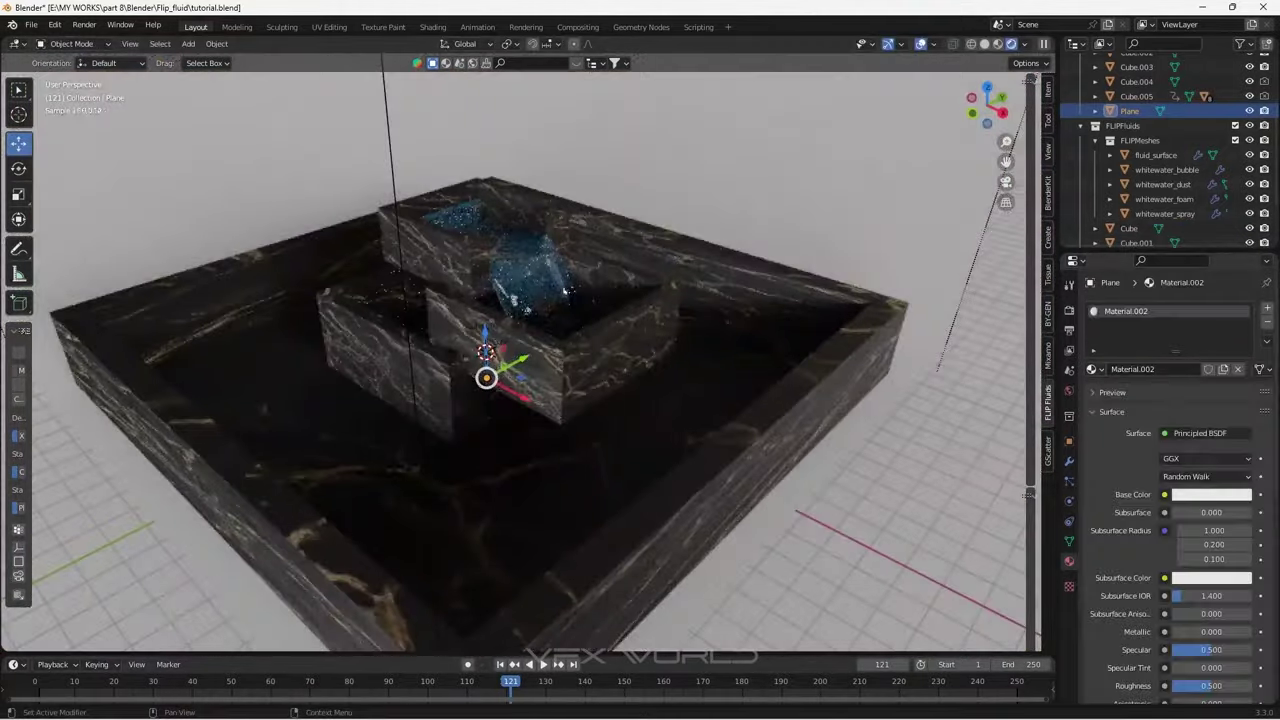
left_click(1211, 494)
left_click_drag(1245, 292, 1245, 370)
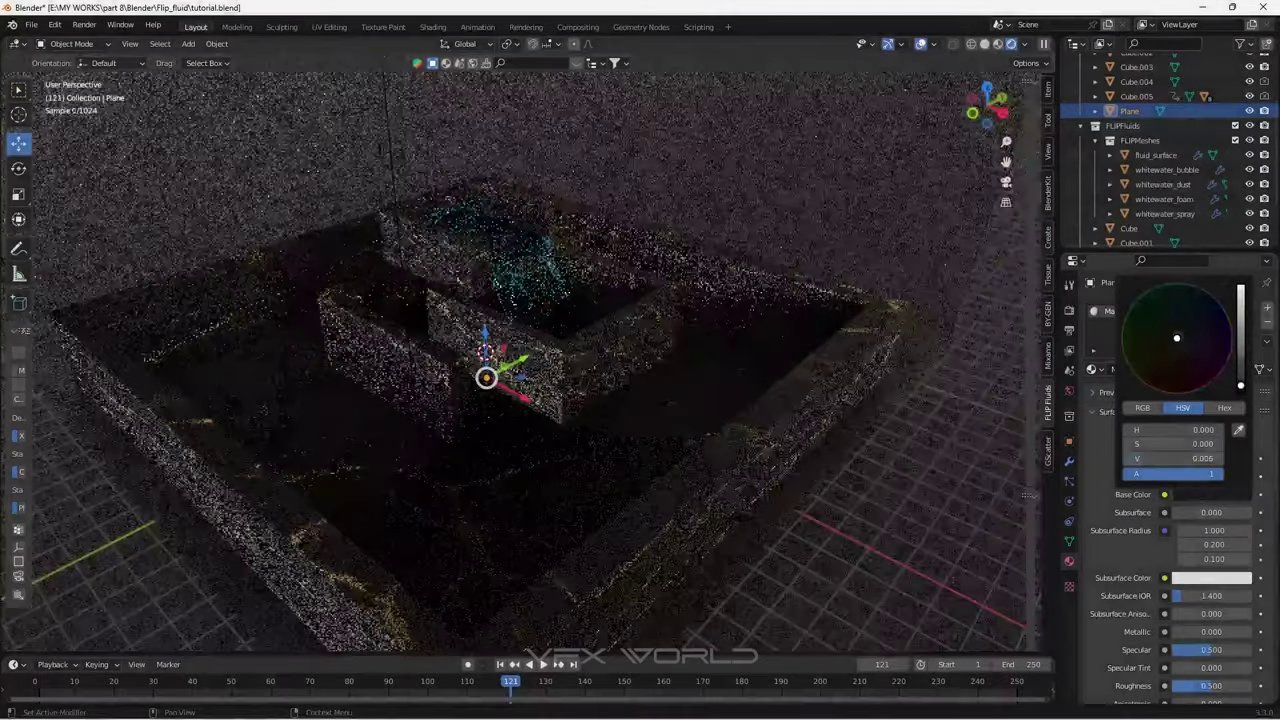
key("F12")
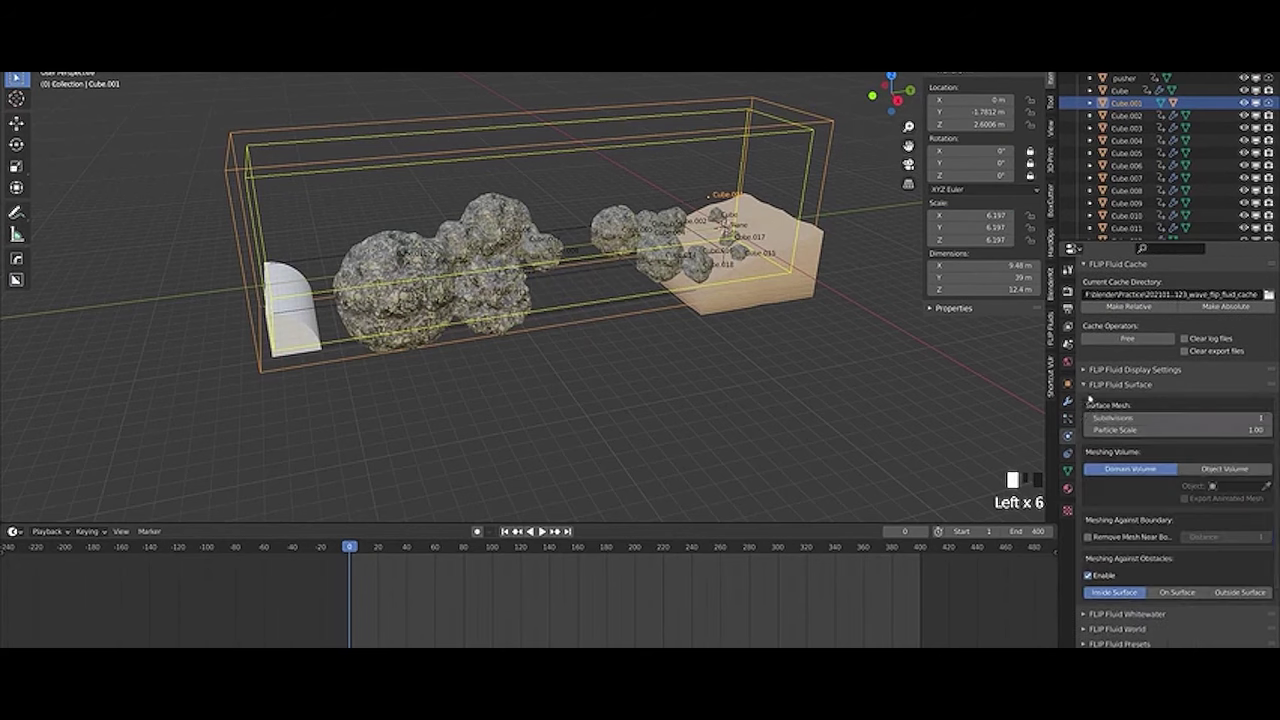
Review the domain's FLIP Fluid whitewater, display, debug, World and Friction settings.
left_click(1087, 385)
left_click(1089, 357)
left_click(1090, 400)
left_click(1120, 519)
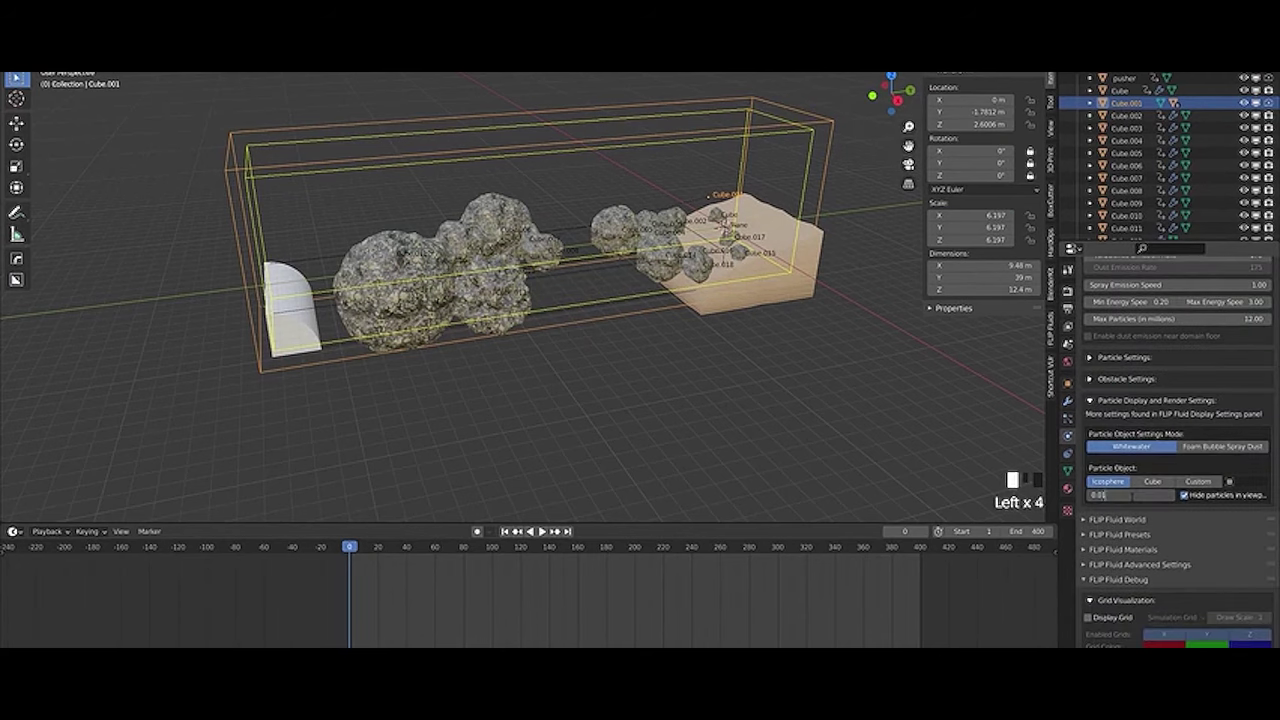
left_click(1088, 519)
scroll(1150, 450, "down", 4)
left_click(1100, 456)
left_click(1158, 540)
left_click(1158, 540)
In FLIP Fluid Materials, set a whitewater material to None.
scroll(1158, 500, "down", 3)
left_click(1120, 440)
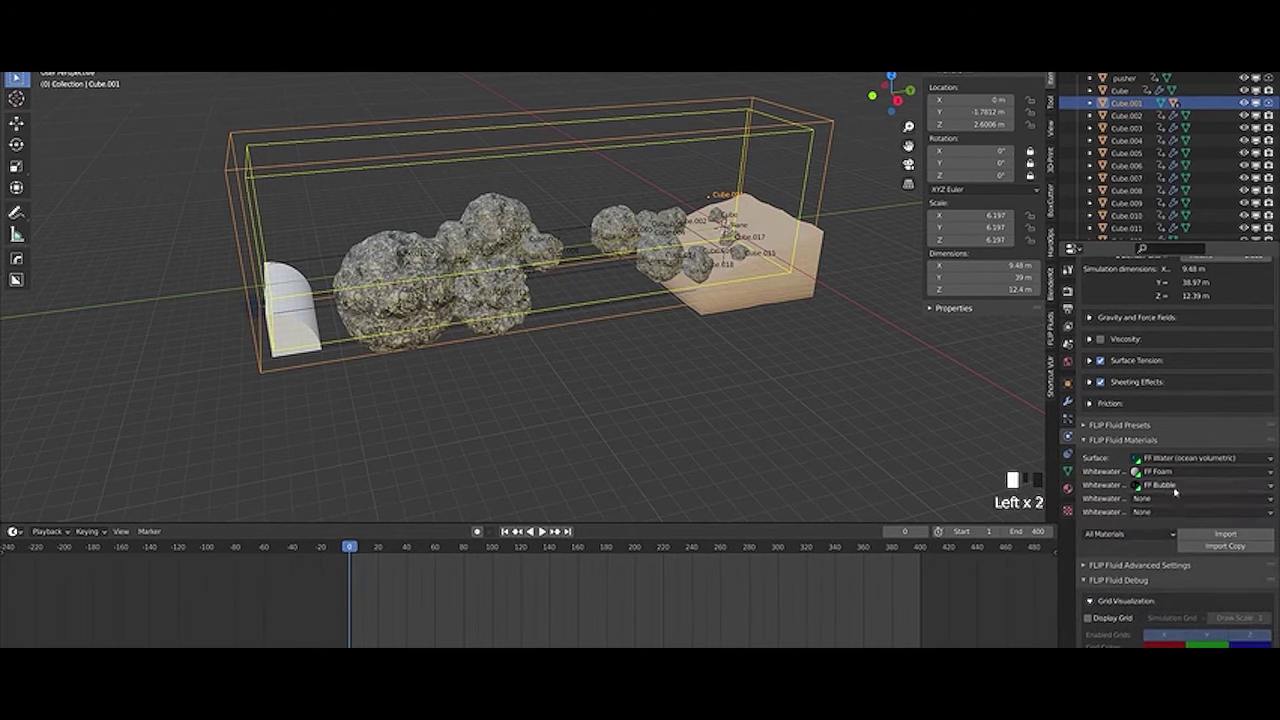
left_click(1173, 502)
scroll(1170, 450, "down", 3)
left_click(1067, 290)
Make the render background transparent under Render > Film.
left_click(1092, 401)
left_click(1097, 557)
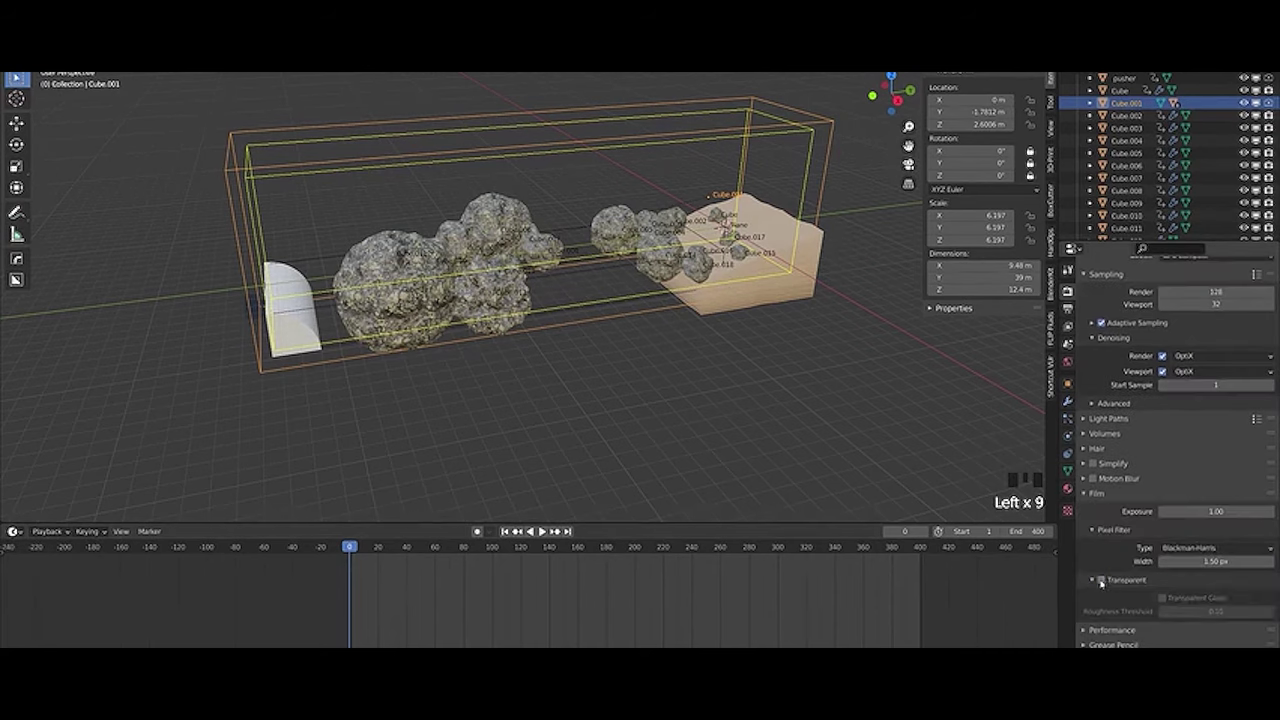
left_click(1100, 594)
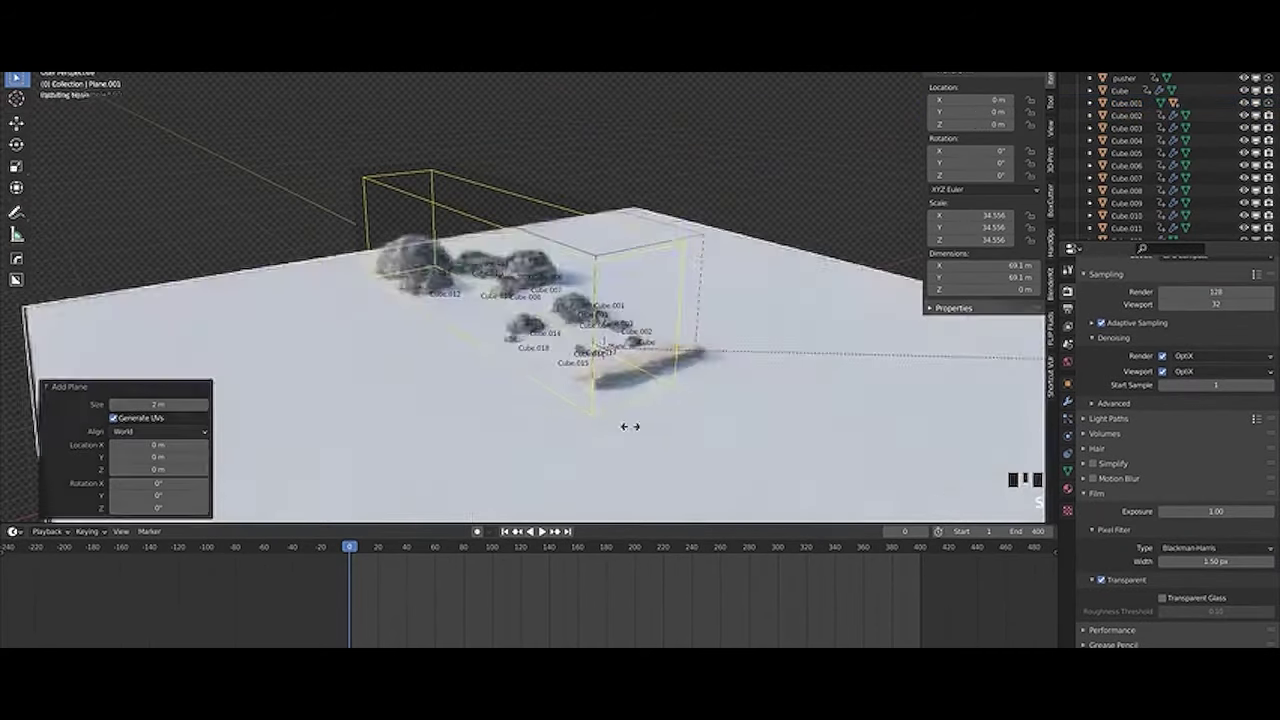
Frame the rocks in the viewport and add a camera aligned to that view.
middle_click_drag(630, 426, 340, 330)
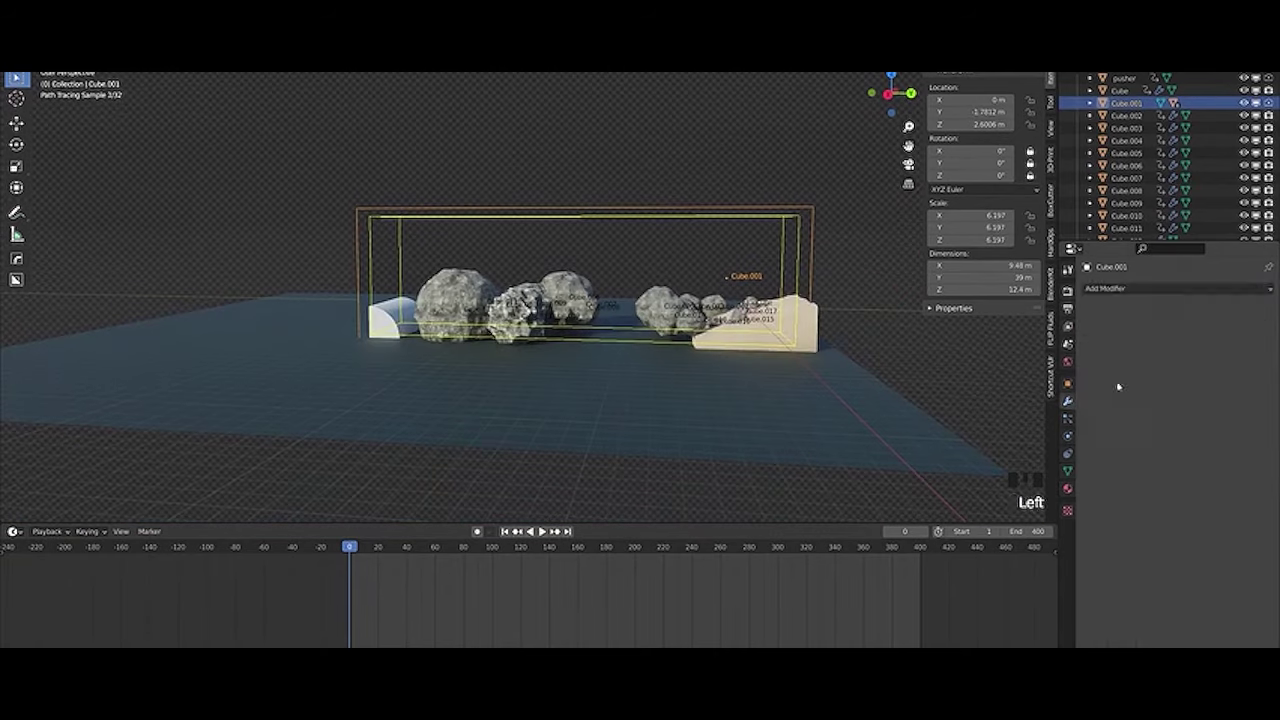
left_click(1067, 436)
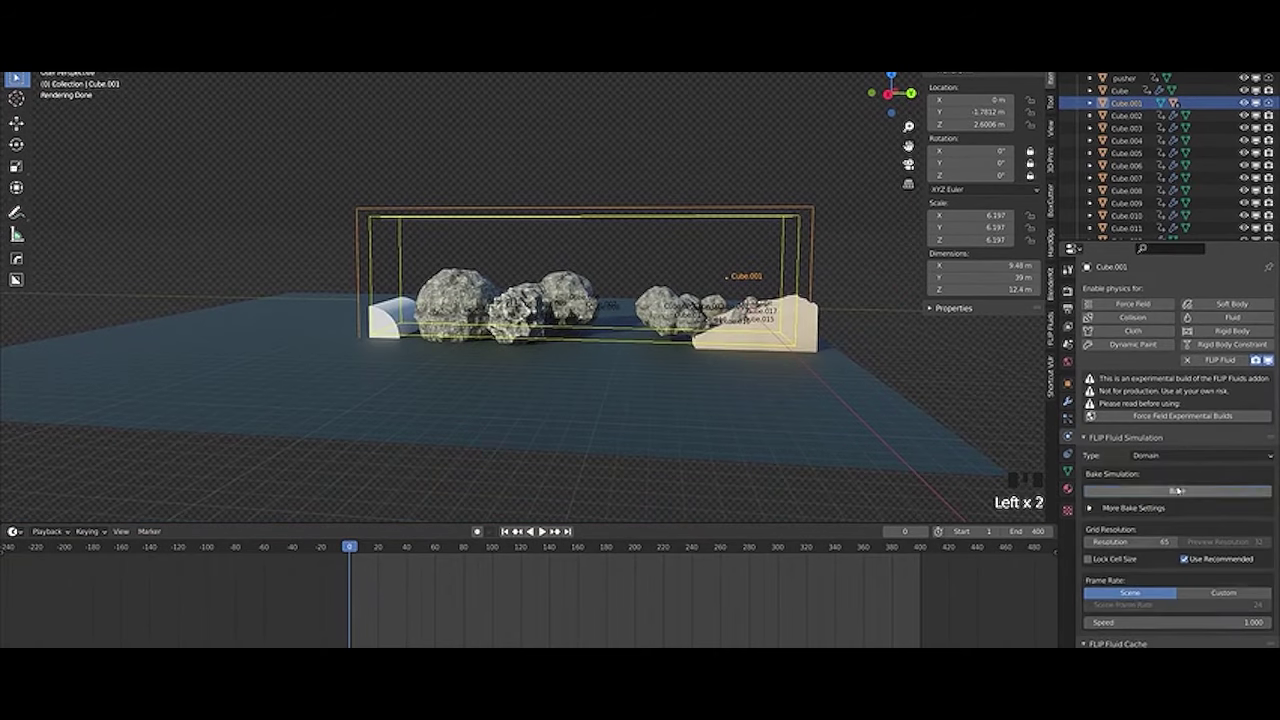
middle_click_drag(560, 400, 535, 393)
scroll(609, 380, "up", 4)
key("shift+a")
left_click(420, 584)
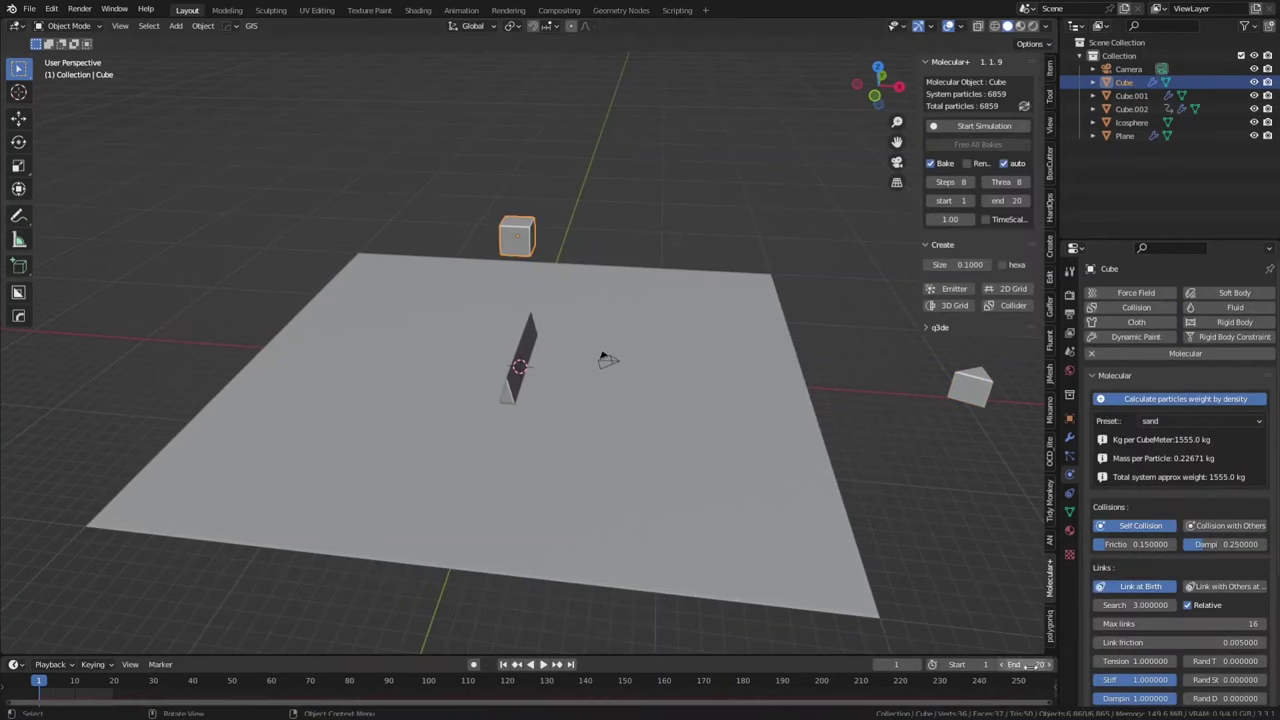
Start the Molecular+ sand simulation and orbit around the wedge to watch particles fall.
left_click(938, 127)
middle_click_drag(860, 200, 766, 240)
scroll(1178, 428, "down", 2)
mouse_move(894, 364)
middle_mouse_down()
mouse_move(830, 390)
mouse_move(875, 371)
middle_mouse_up()
scroll(759, 360, "up", 3)
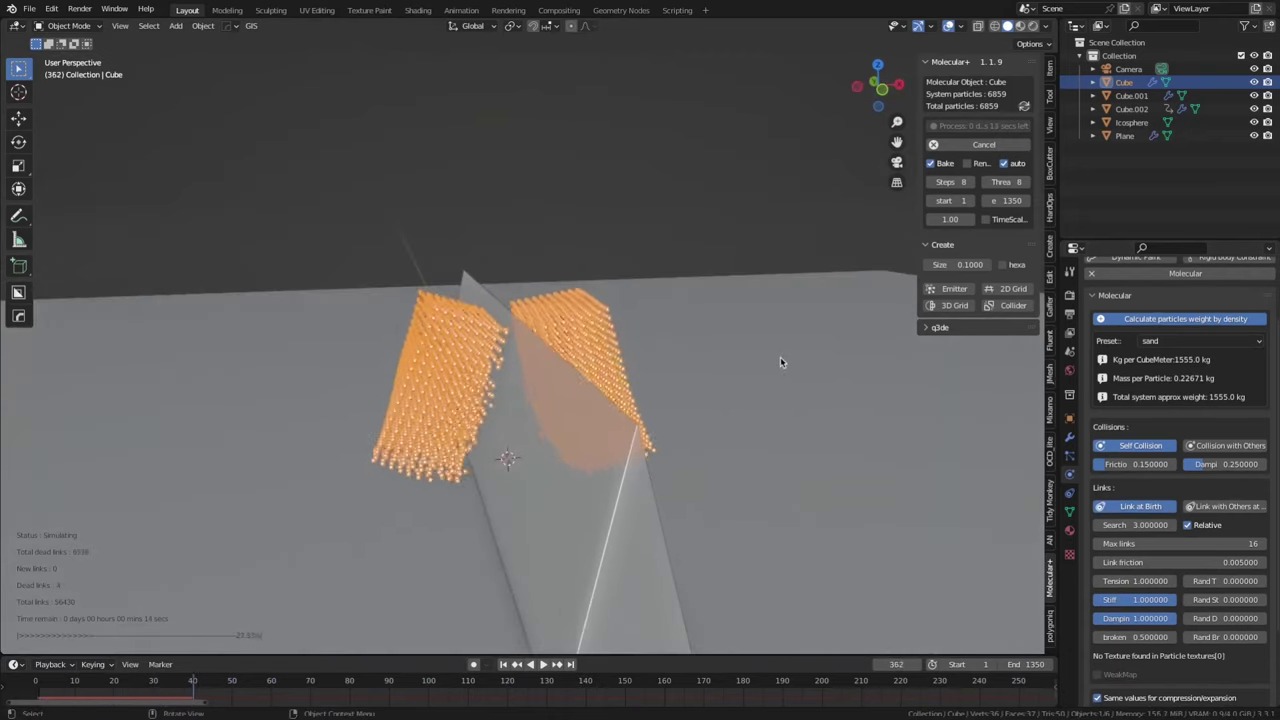
scroll(785, 356, "down", 4)
middle_click_drag(785, 356, 860, 300)
Stop the running simulation and move Cube.002's keyframes earlier in time.
left_click(984, 144)
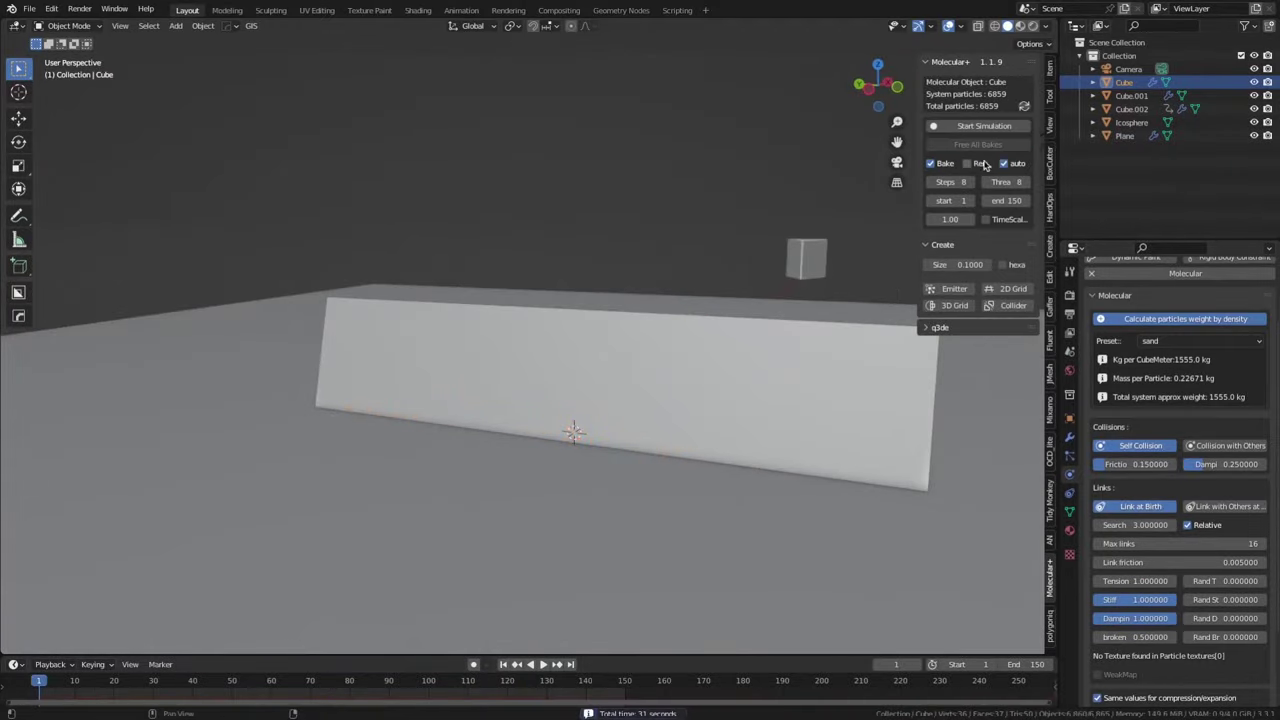
scroll(700, 400, "down", 3)
left_click(753, 275)
key("g")
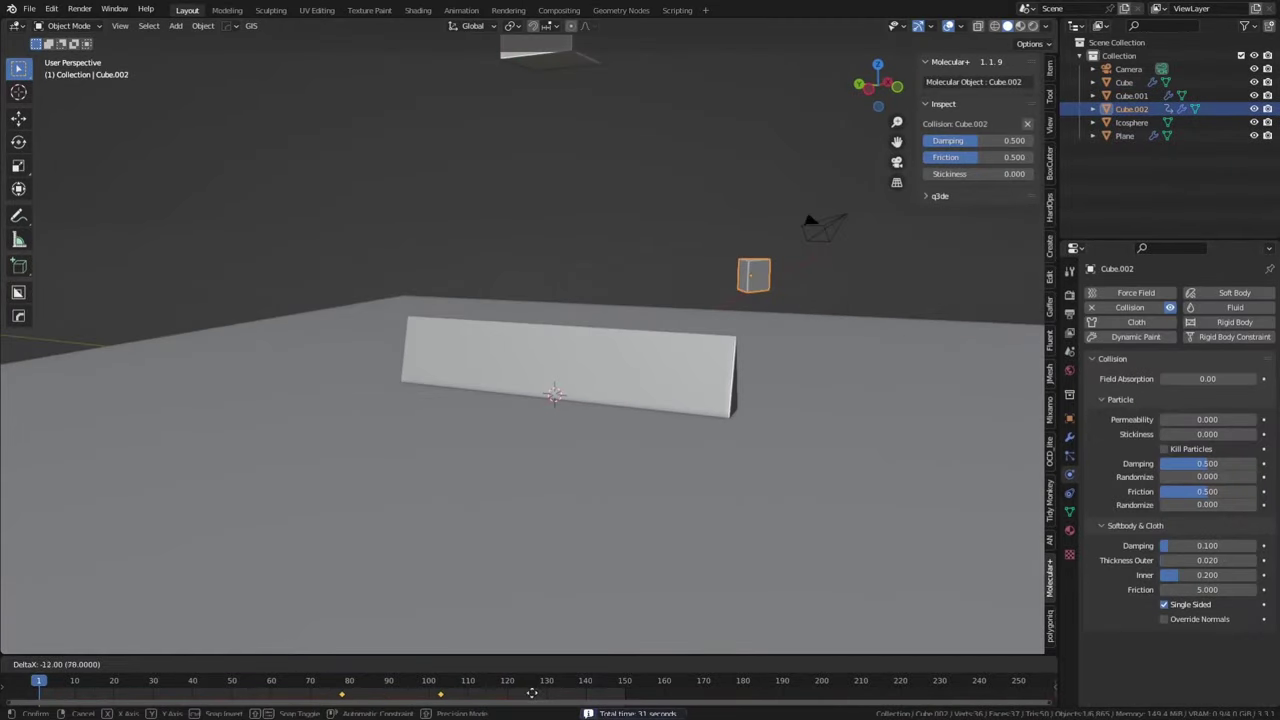
Select the sand-emitting cube and rerun the simulation, orbiting as particles pour over the wedge.
middle_click_drag(795, 330, 572, 70)
left_click(572, 70)
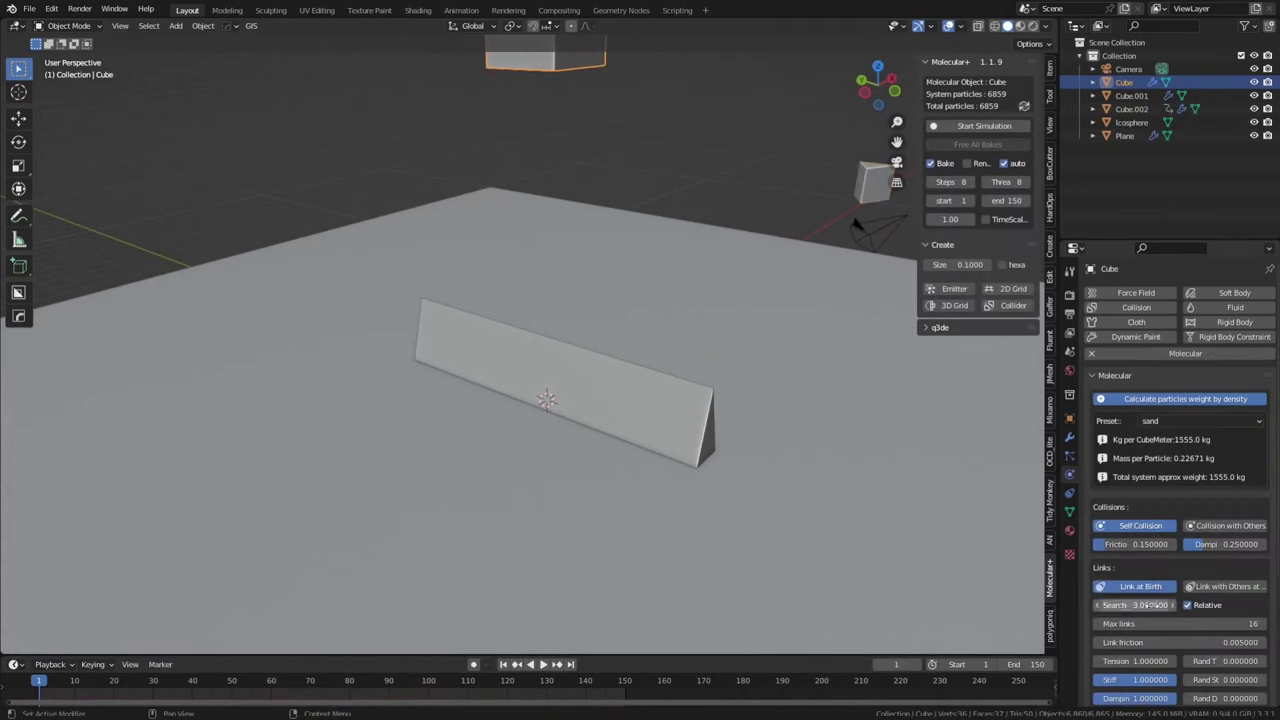
key("Escape")
scroll(1155, 568, "down", 3)
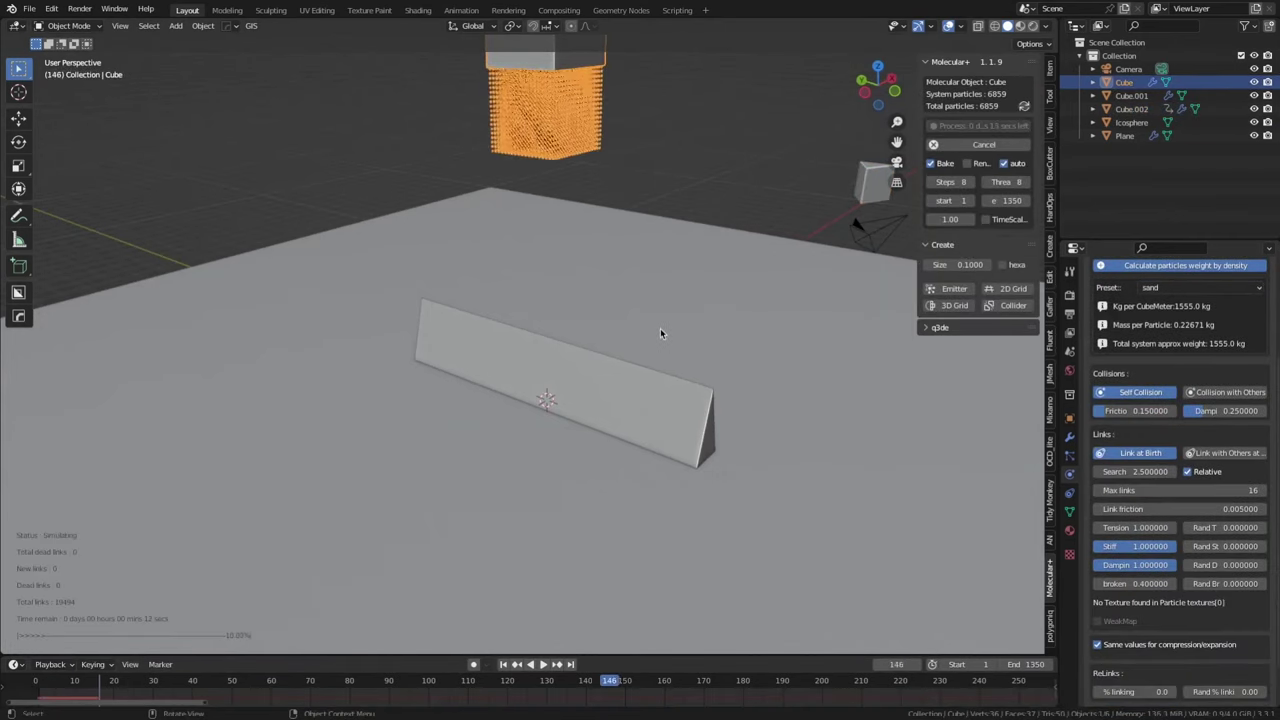
middle_click_drag(660, 328, 620, 330)
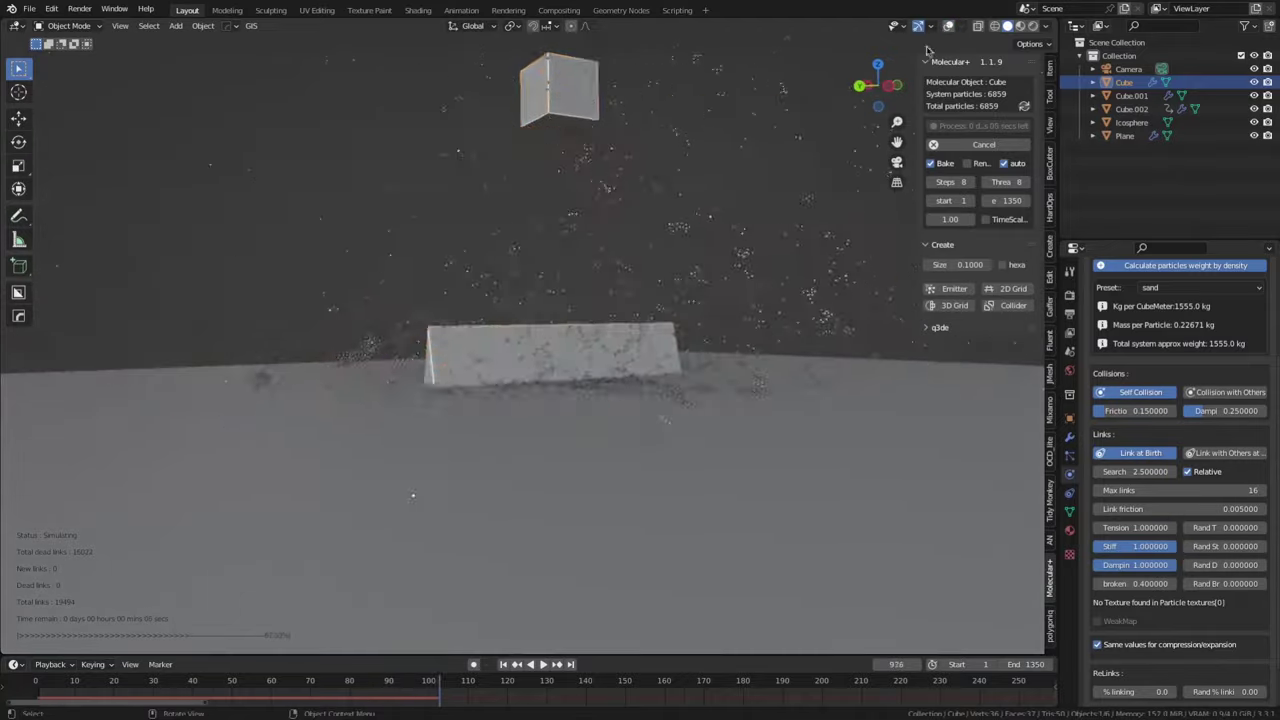
mouse_move(813, 145)
middle_mouse_down()
mouse_move(745, 308)
mouse_move(730, 313)
middle_mouse_up()
left_click(1040, 26)
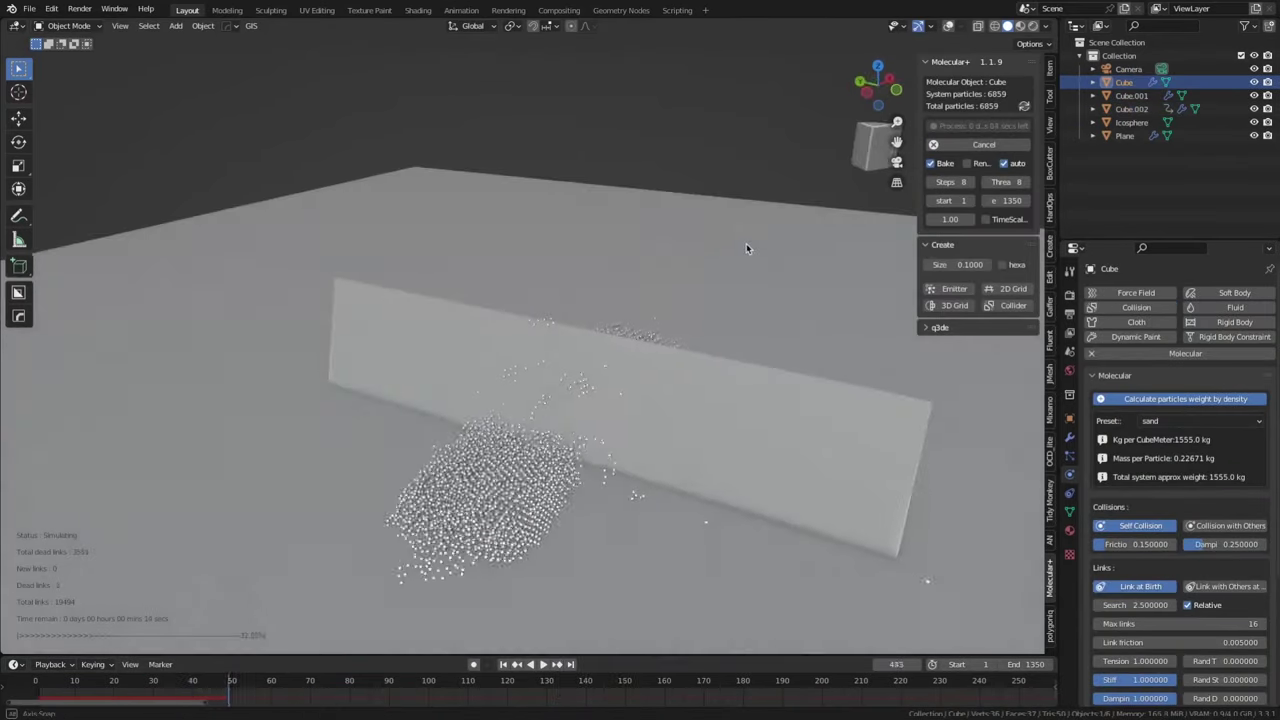
middle_click_drag(746, 248, 700, 258)
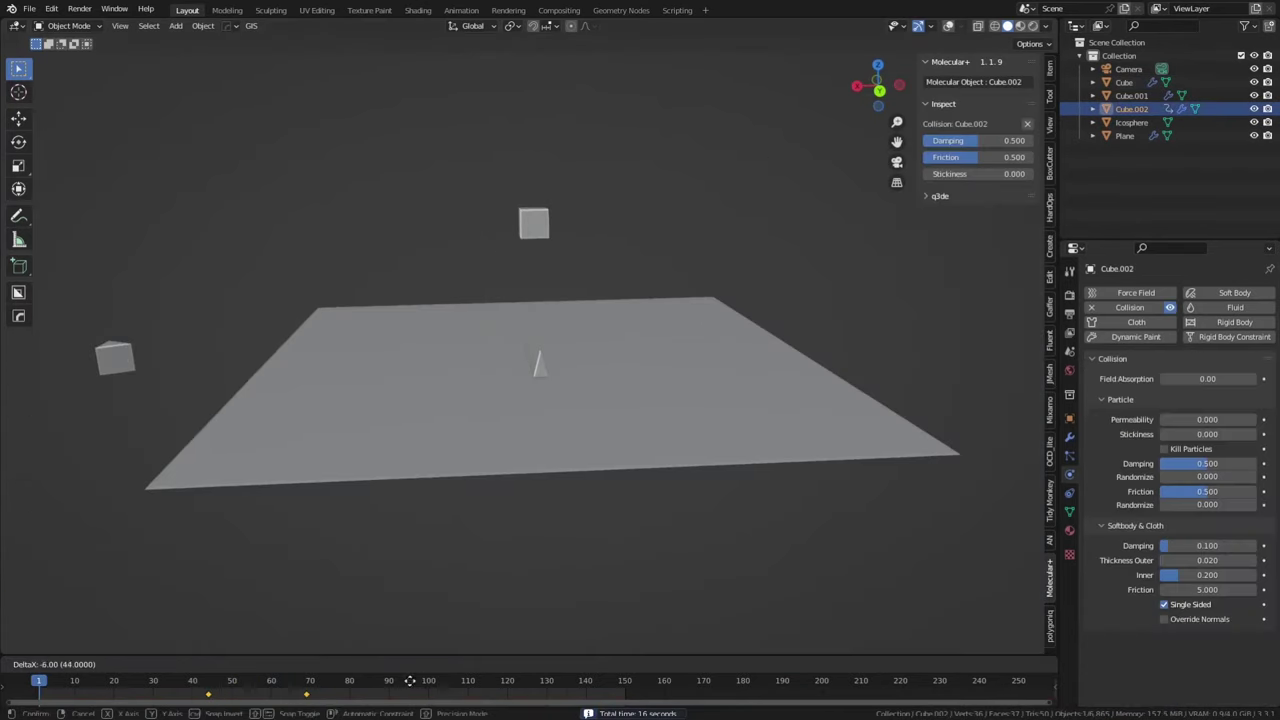
Orbit around the plane, cubes and particle cloud at the wall while the bake completes.
middle_click_drag(913, 64, 820, 184)
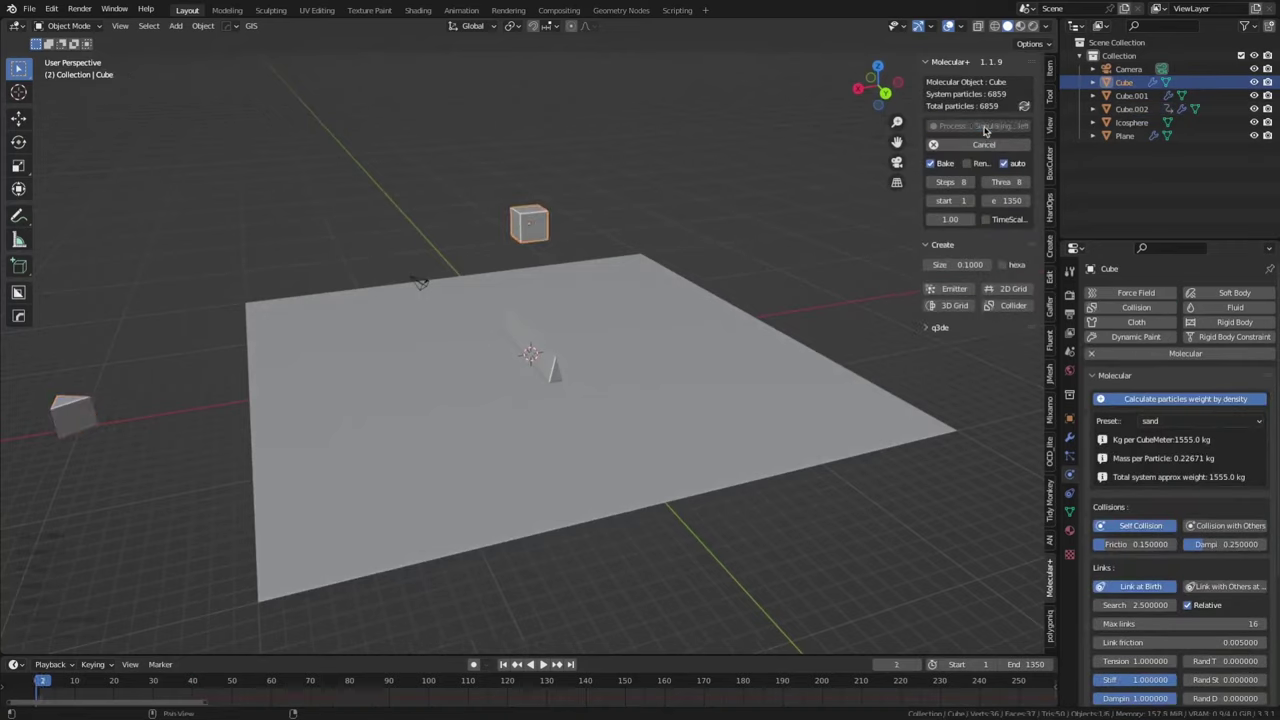
scroll(911, 283, "up", 2)
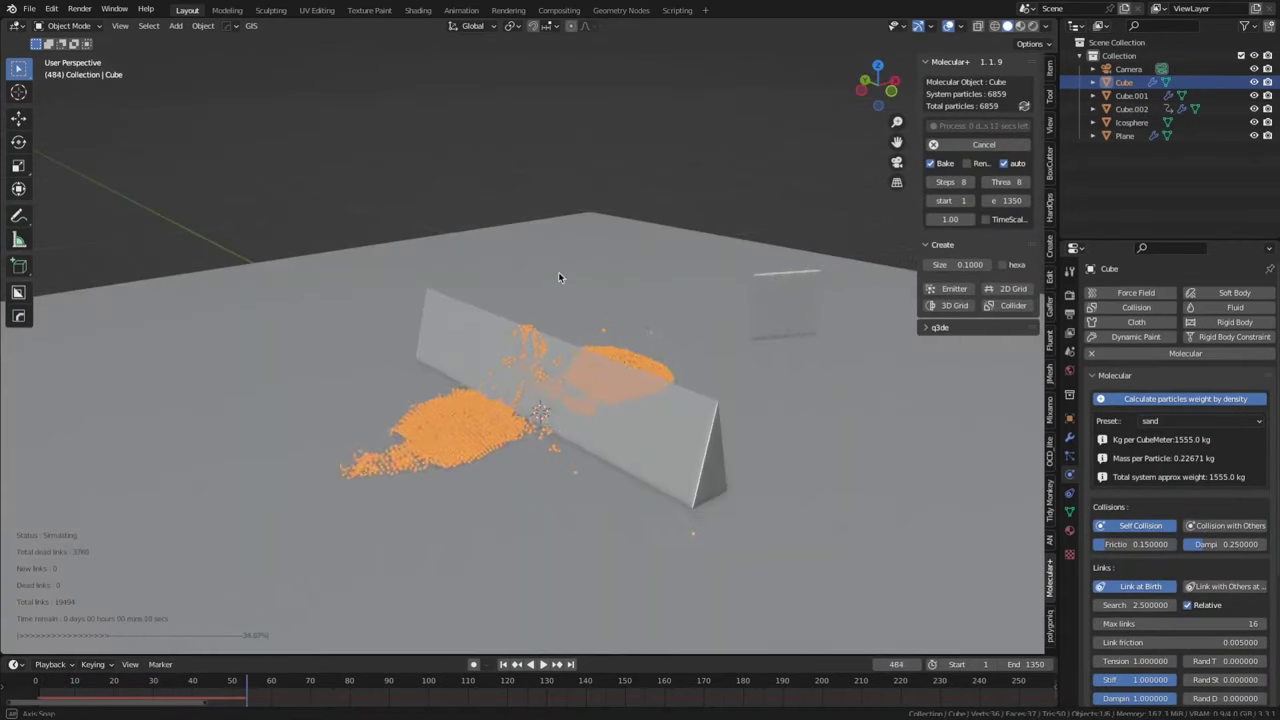
middle_click_drag(558, 271, 850, 328)
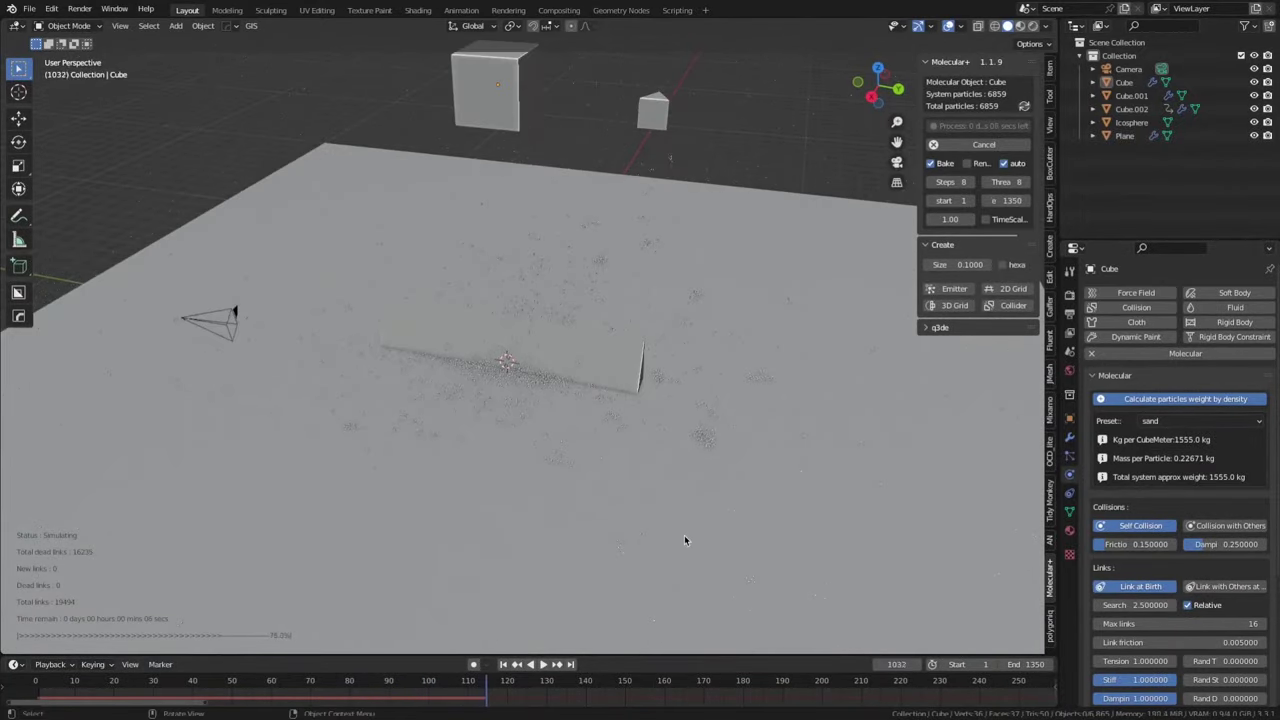
middle_click_drag(696, 578, 616, 480)
Return to frame 1 and show the Cube's particle render settings instancing the Icosphere.
key("Escape")
left_click(1069, 455)
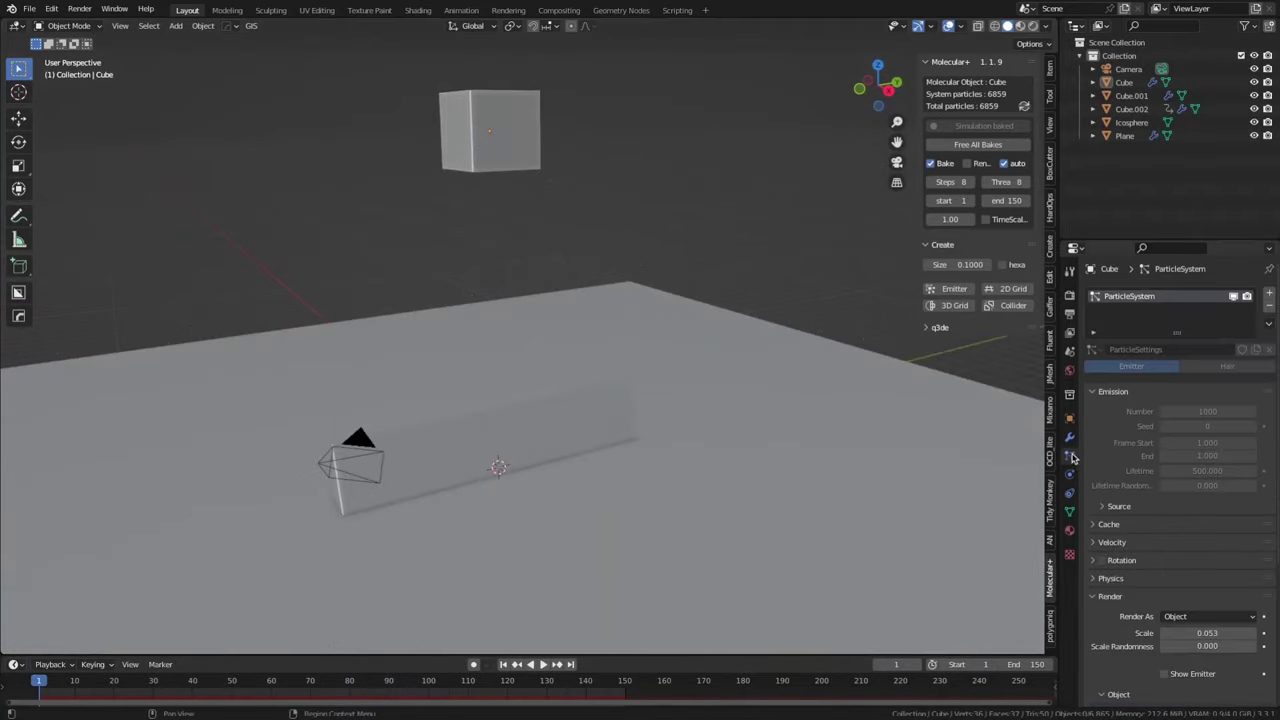
scroll(1183, 441, "down", 5)
scroll(1175, 590, "down", 2)
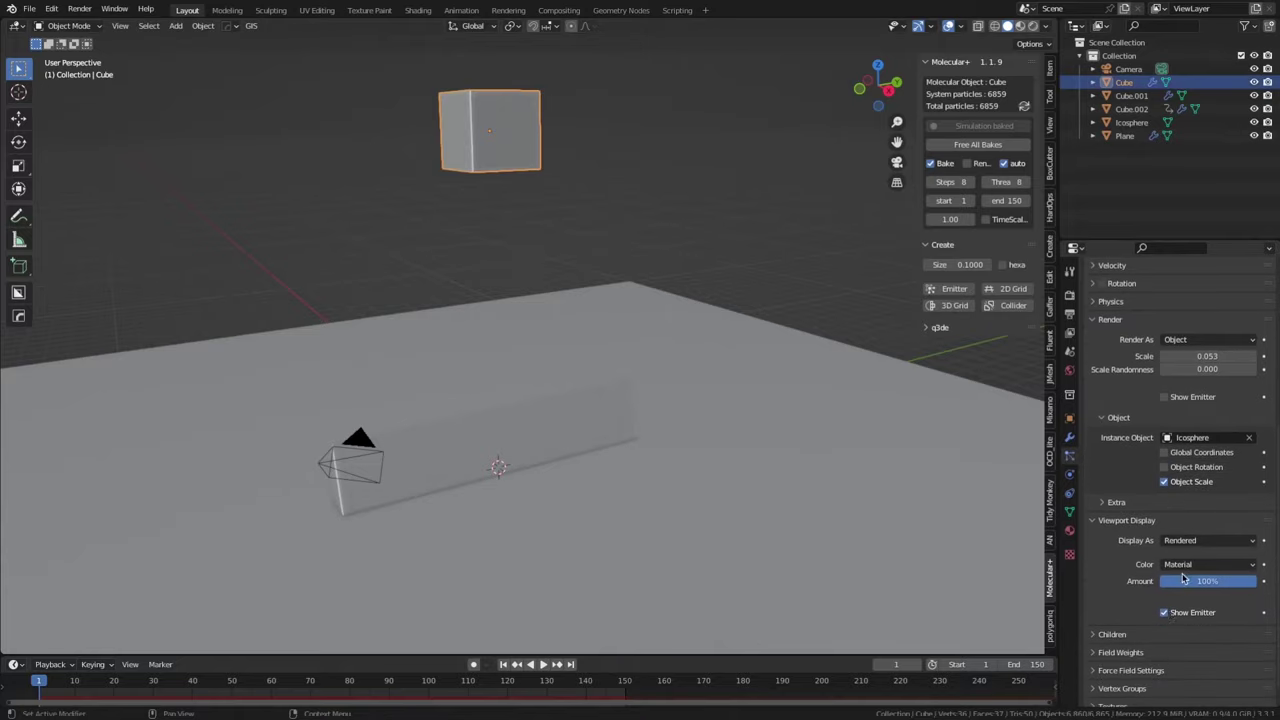
right_click(690, 371)
middle_click_drag(791, 418, 690, 330)
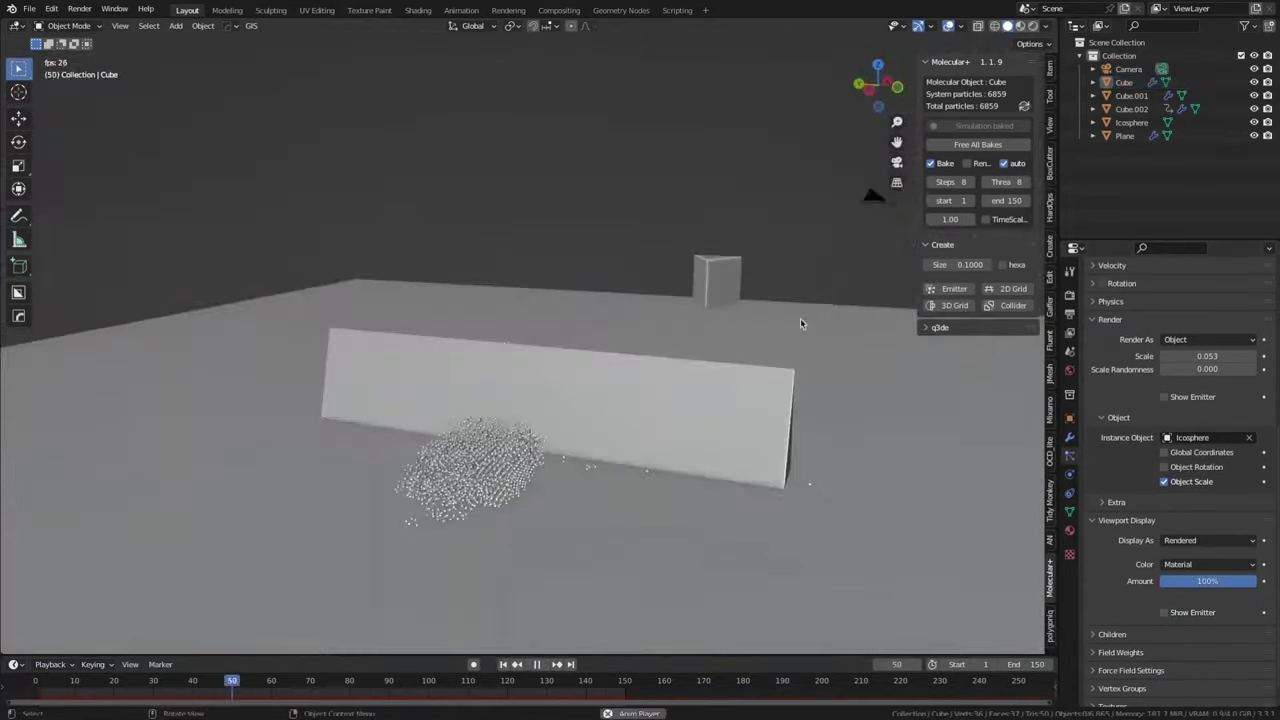